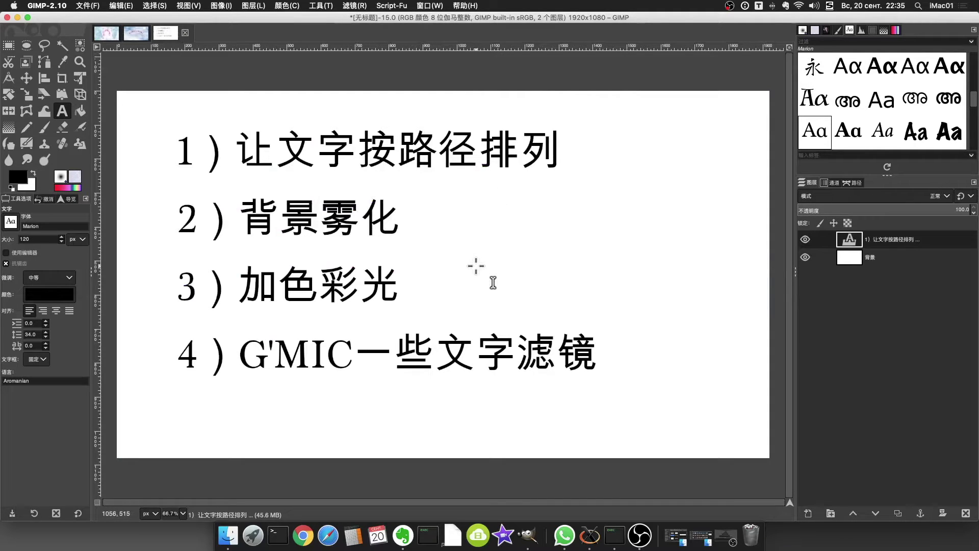
# Switch between the open examples to show the arched-text cloud sky with the moon
pyautogui.click(107, 35)
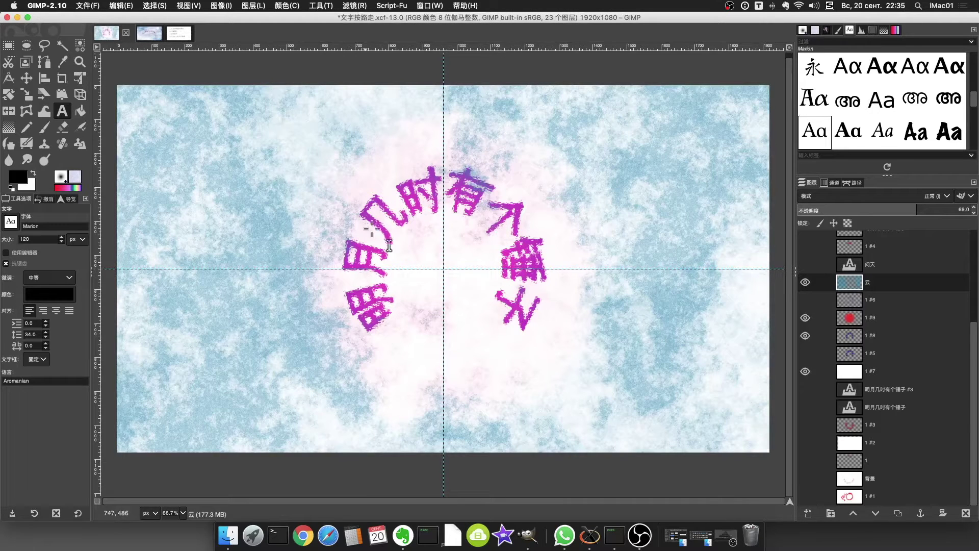
pyautogui.click(148, 36)
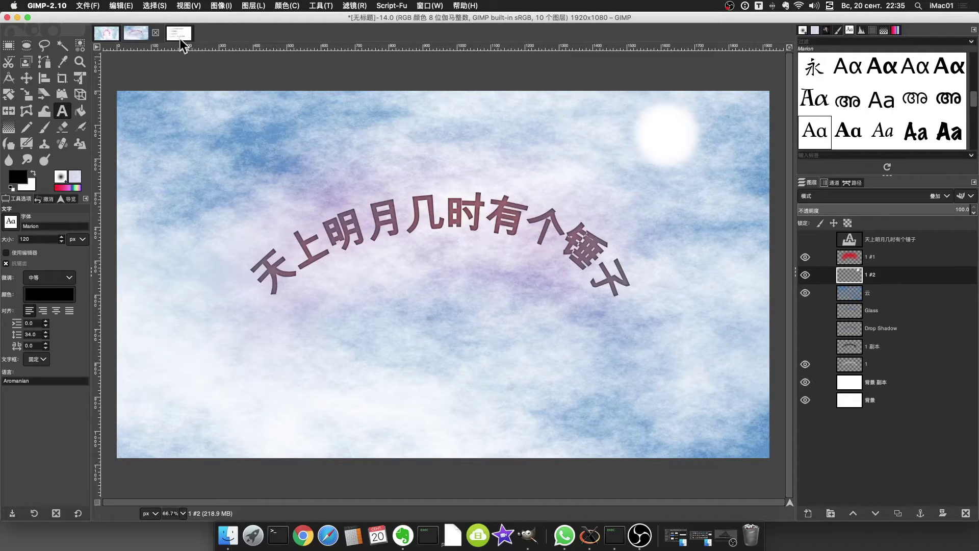
# Create a new 1920×1080 image with its fill set to White
pyautogui.click(85, 6)
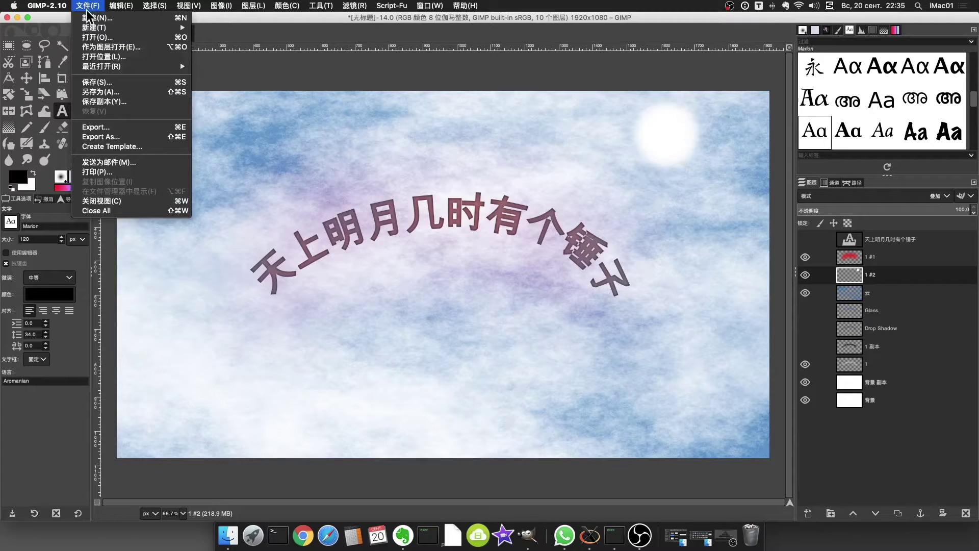
pyautogui.click(102, 18)
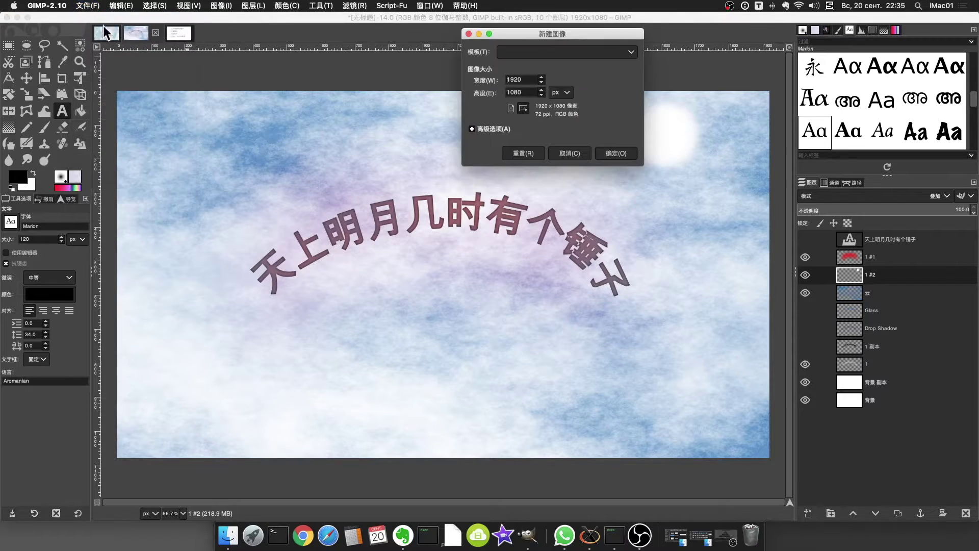
pyautogui.moveTo(546, 31); pyautogui.dragTo(548, 75)
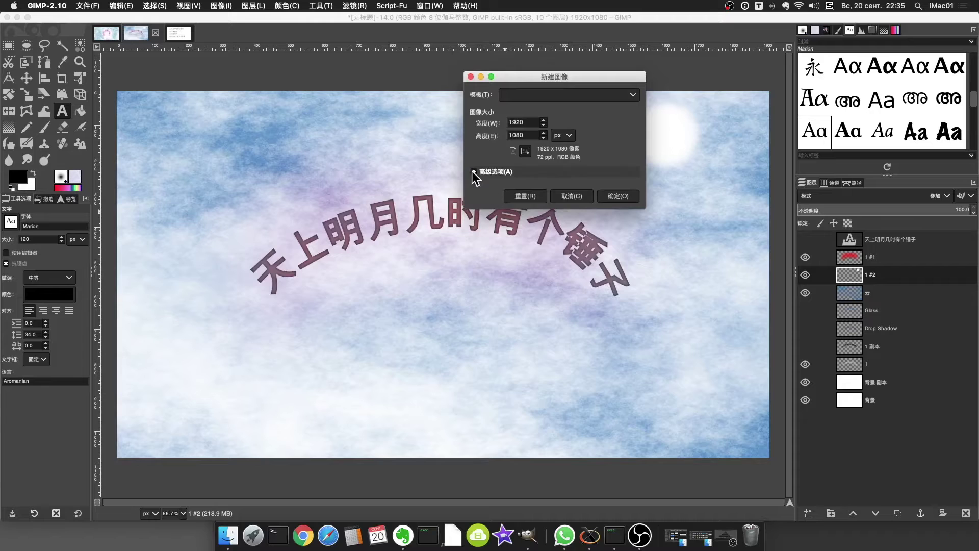
pyautogui.click(472, 170)
pyautogui.click(553, 302)
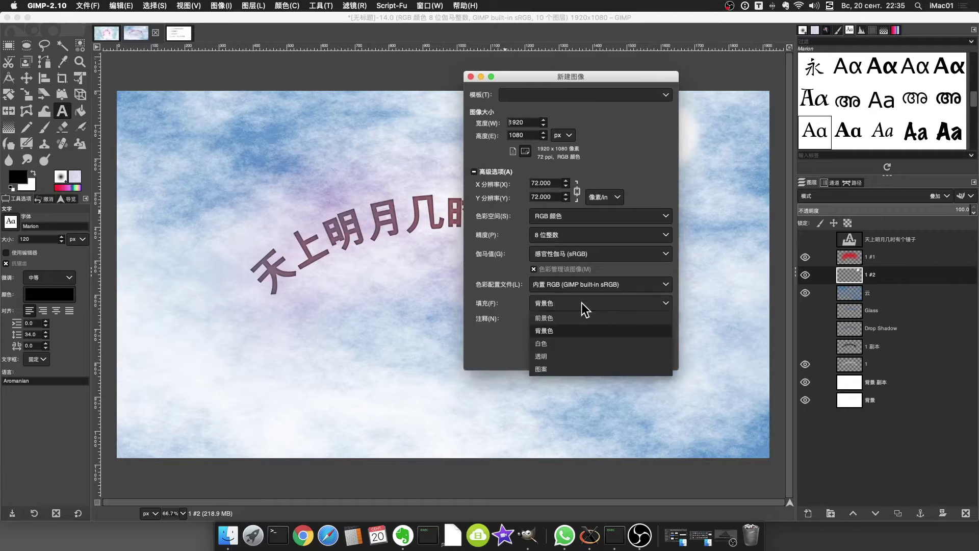
pyautogui.click(577, 345)
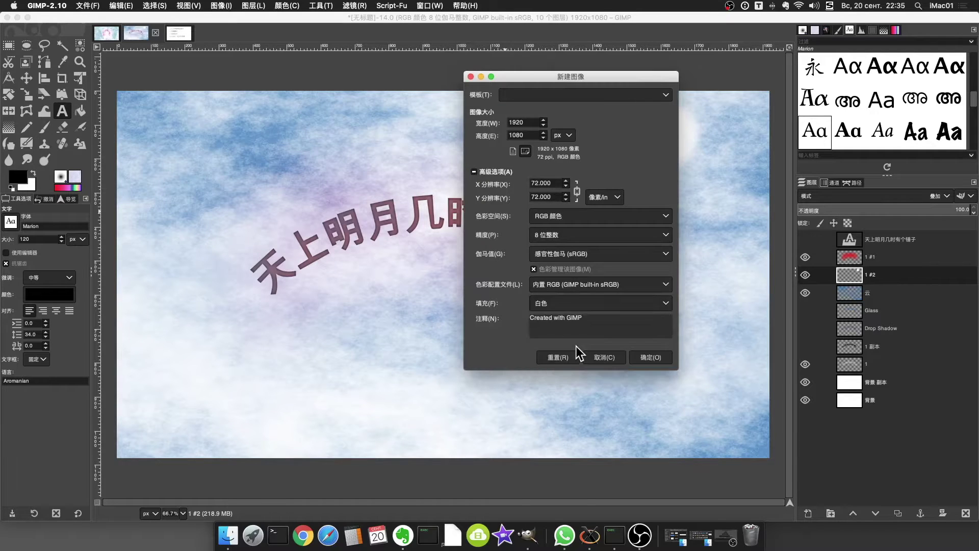
pyautogui.click(659, 357)
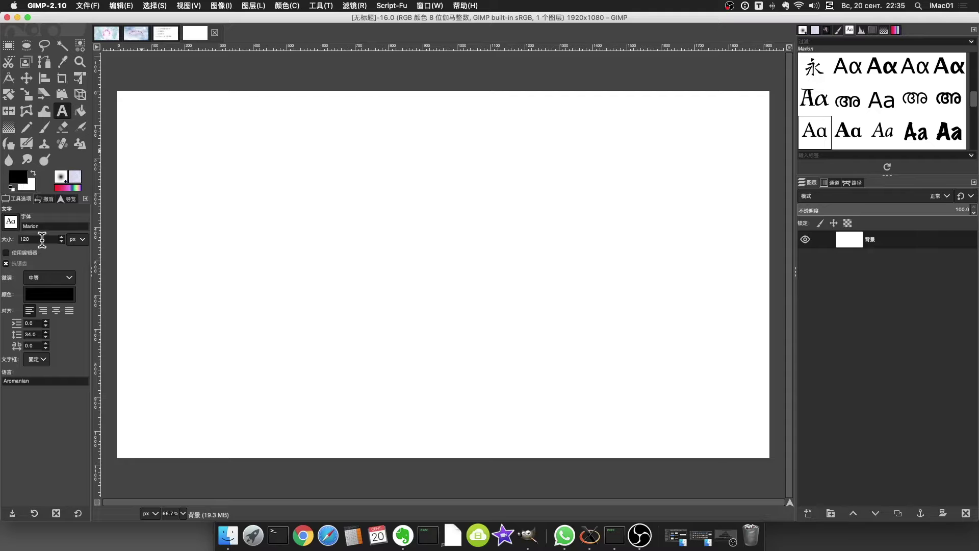
# Draw a text box on the canvas and type 明月几时有个锤子
pyautogui.moveTo(188, 148); pyautogui.dragTo(702, 417)
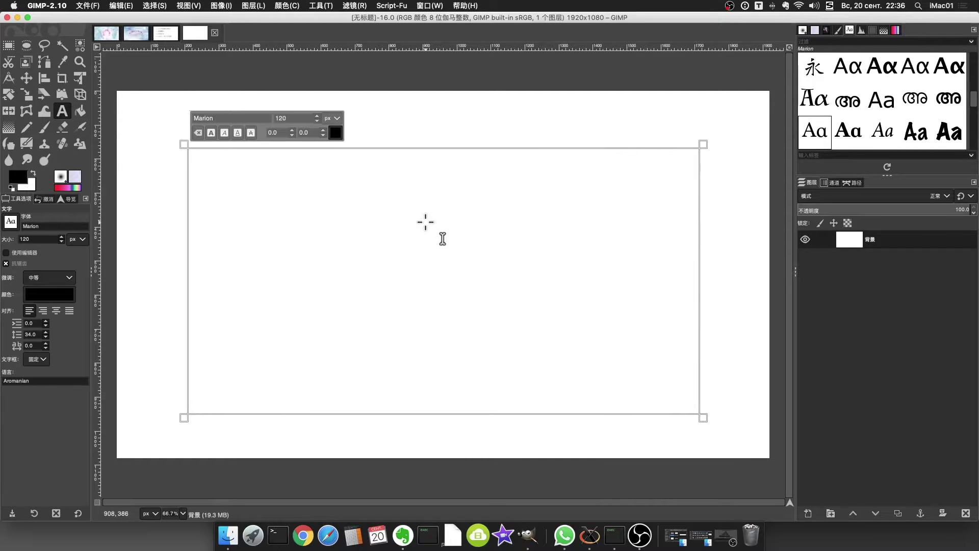
pyautogui.hotkey('ctrl', 'space')
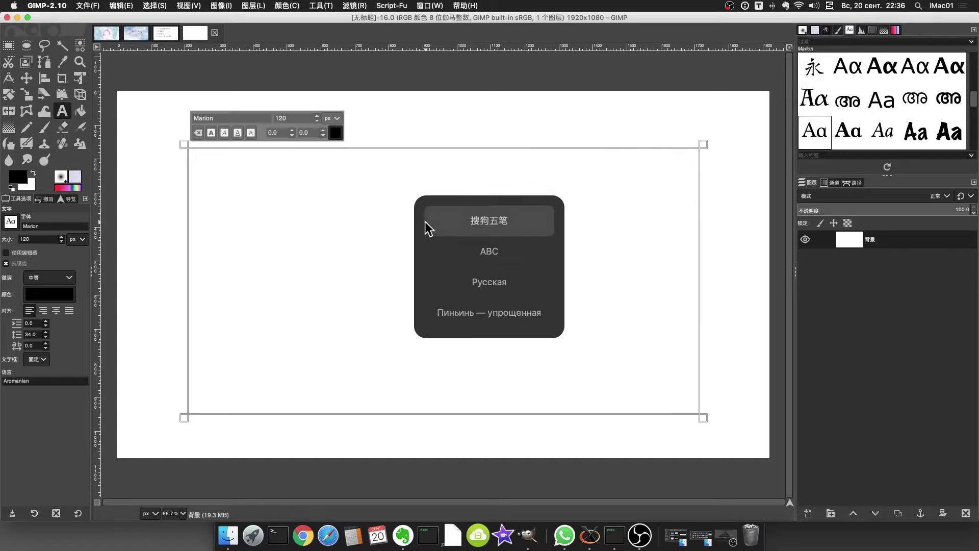
pyautogui.write('明月几时有个锤子')
# Make the text bold and centre-aligned, and shrink the box to fit the line
pyautogui.hotkey('ctrl', 'a')
pyautogui.hotkey('ctrl', 'b')
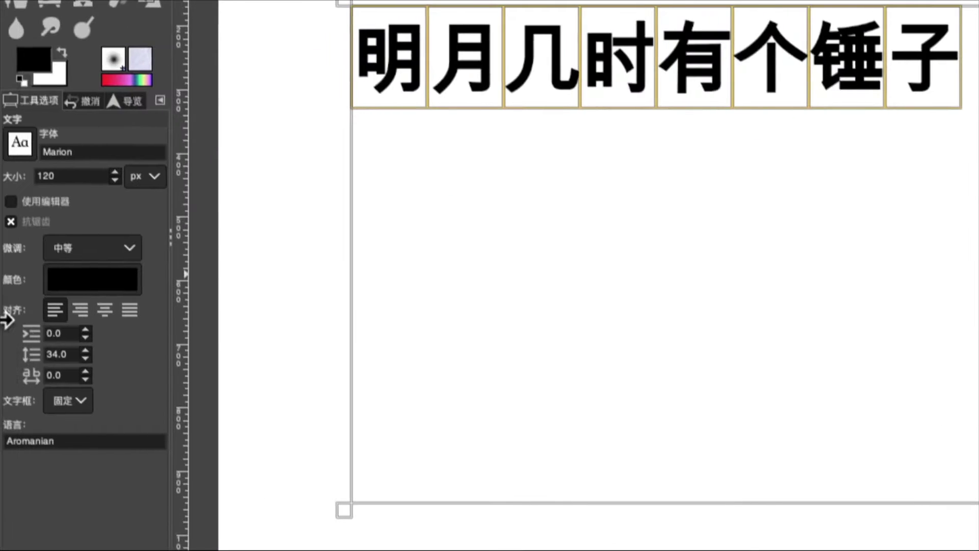
pyautogui.click(56, 313)
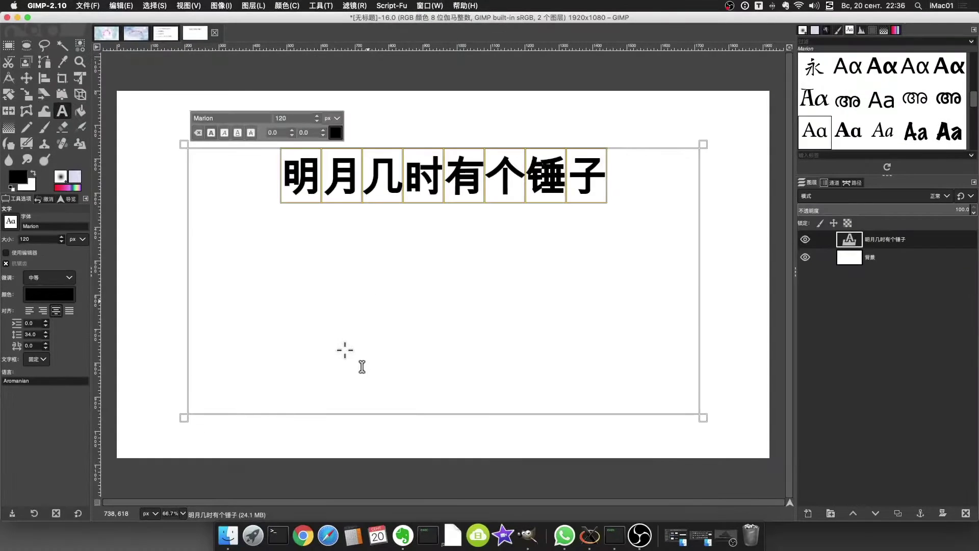
pyautogui.moveTo(429, 435)
pyautogui.mouseDown()
pyautogui.moveTo(435, 241)
pyautogui.moveTo(495, 210)
pyautogui.mouseUp()
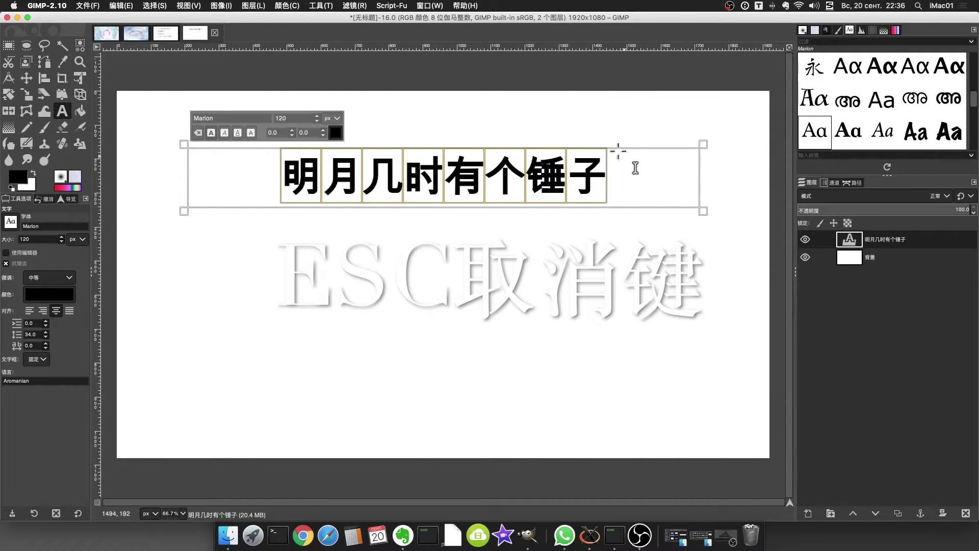
pyautogui.press('Escape')
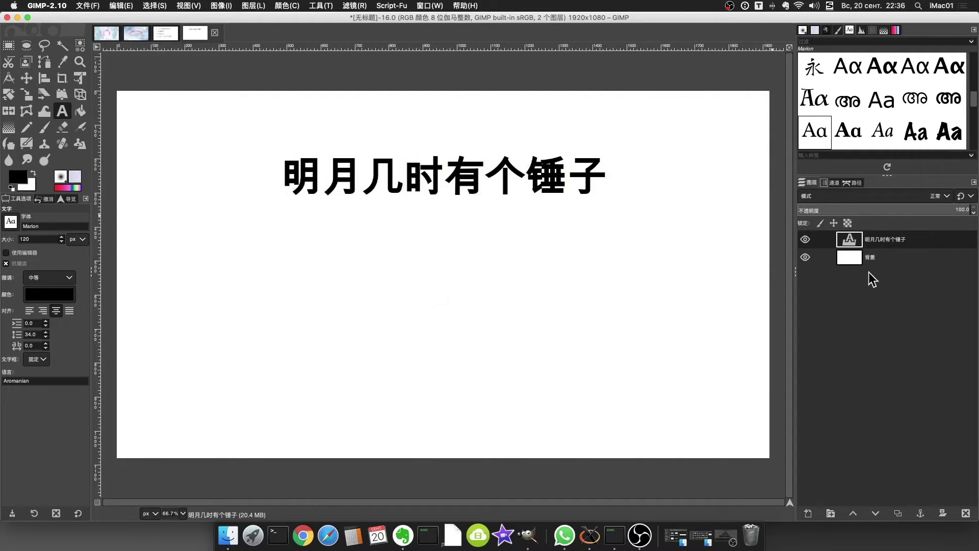
# On the background layer, draw a wide ellipse selection and move its top edge through the text
pyautogui.click(885, 259)
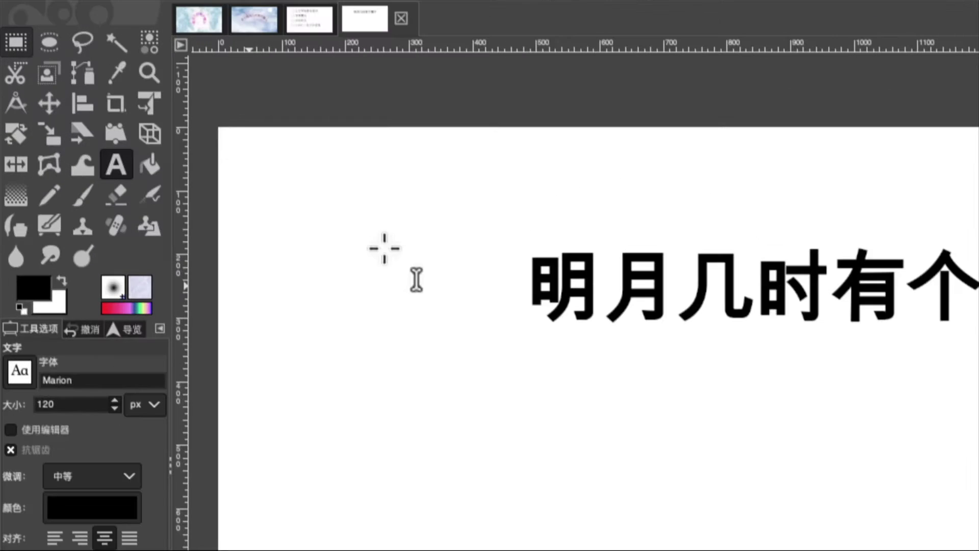
pyautogui.click(46, 41)
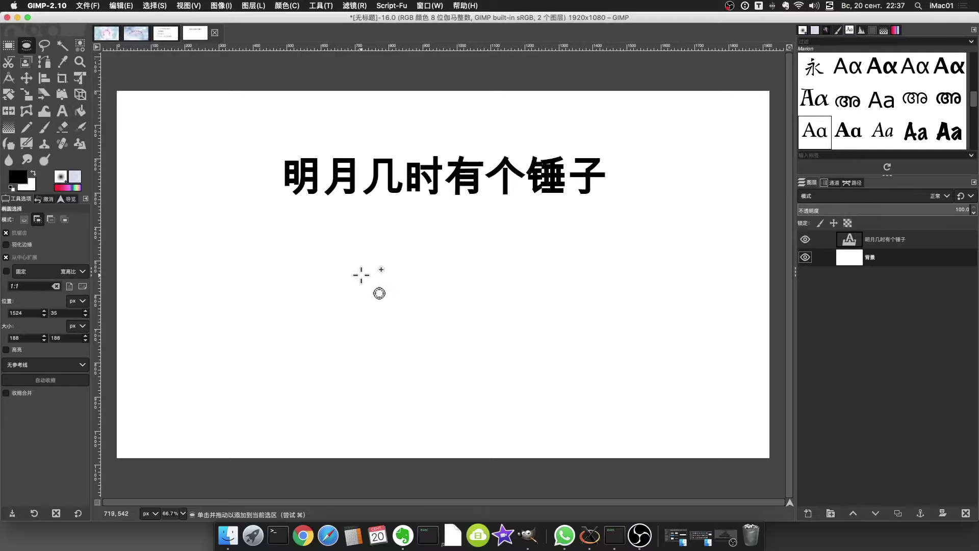
pyautogui.moveTo(321, 258)
pyautogui.mouseDown()
pyautogui.moveTo(471, 354)
pyautogui.moveTo(447, 360)
pyautogui.mouseUp()
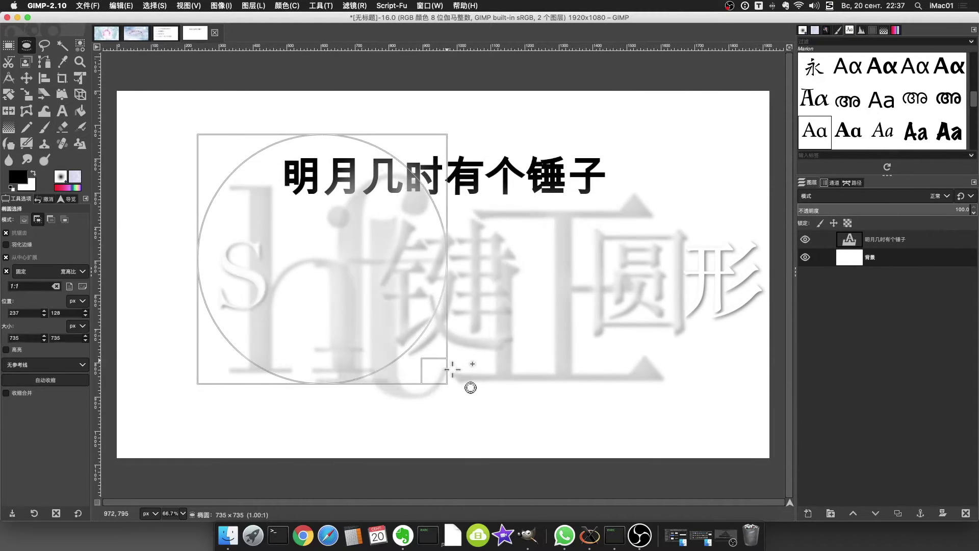
pyautogui.moveTo(446, 360)
pyautogui.mouseDown()
pyautogui.moveTo(344, 305)
pyautogui.moveTo(466, 377)
pyautogui.moveTo(453, 369)
pyautogui.mouseUp()
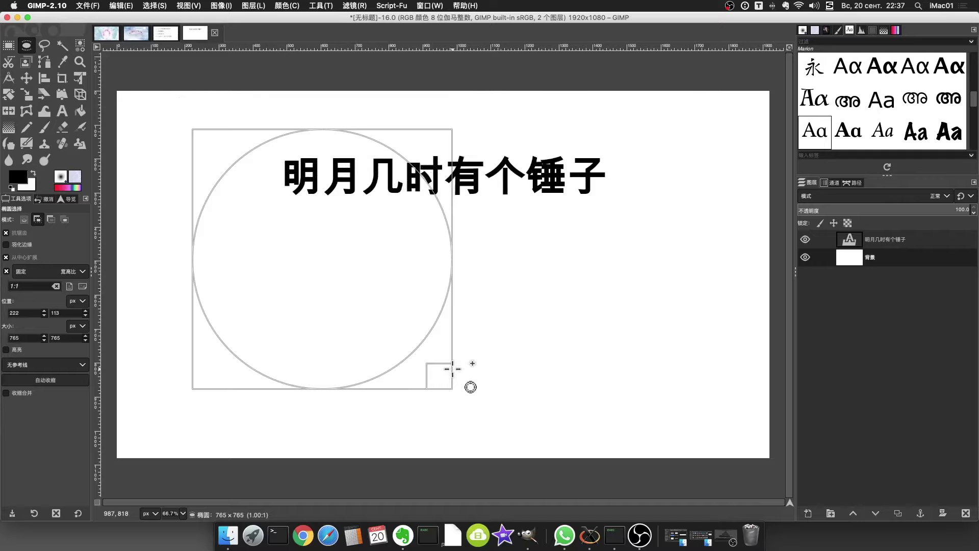
pyautogui.moveTo(452, 368)
pyautogui.mouseDown()
pyautogui.moveTo(477, 366)
pyautogui.moveTo(525, 306)
pyautogui.moveTo(522, 356)
pyautogui.moveTo(488, 361)
pyautogui.moveTo(511, 367)
pyautogui.moveTo(493, 375)
pyautogui.mouseUp()
pyautogui.moveTo(319, 250); pyautogui.dragTo(441, 287)
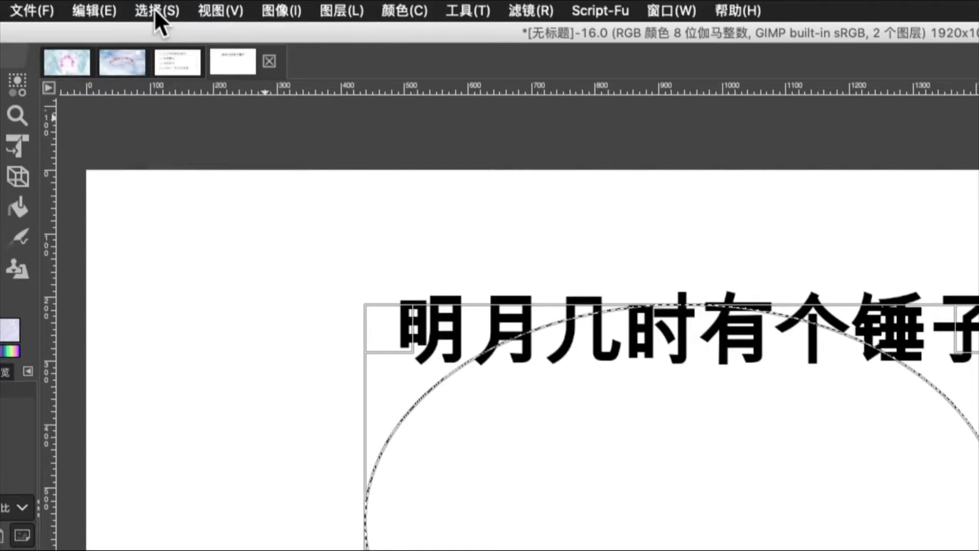
pyautogui.click(154, 8)
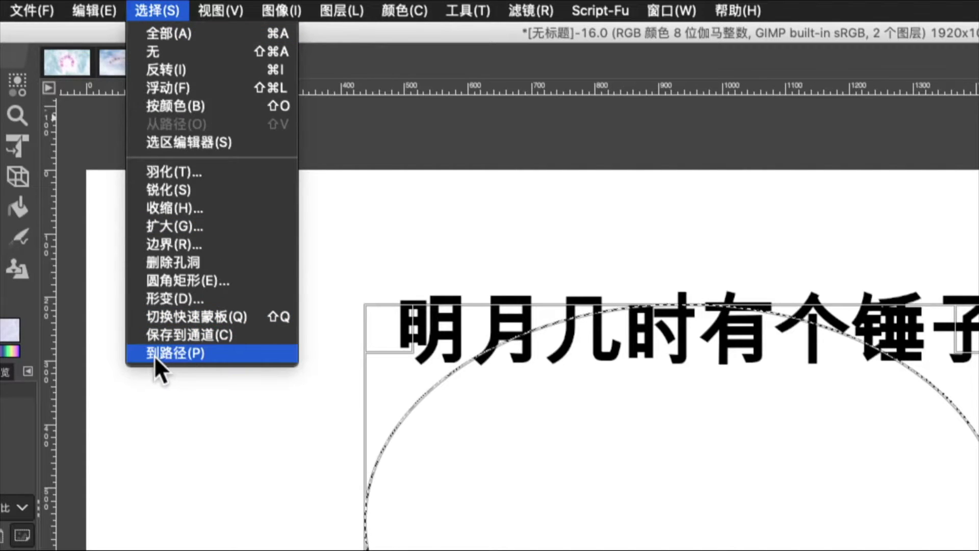
# Convert the ellipse selection into the 选区 path and make it visible
pyautogui.click(199, 353)
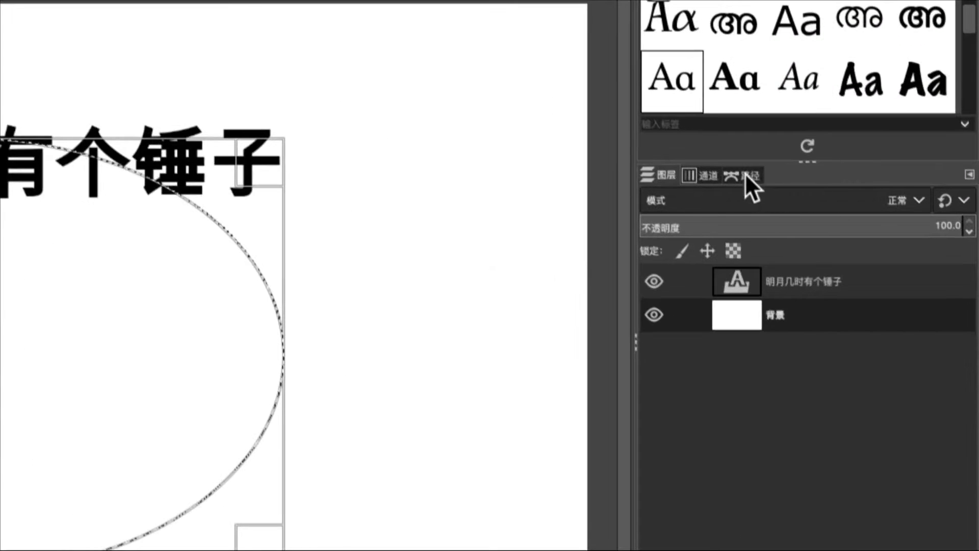
pyautogui.click(856, 182)
pyautogui.click(654, 225)
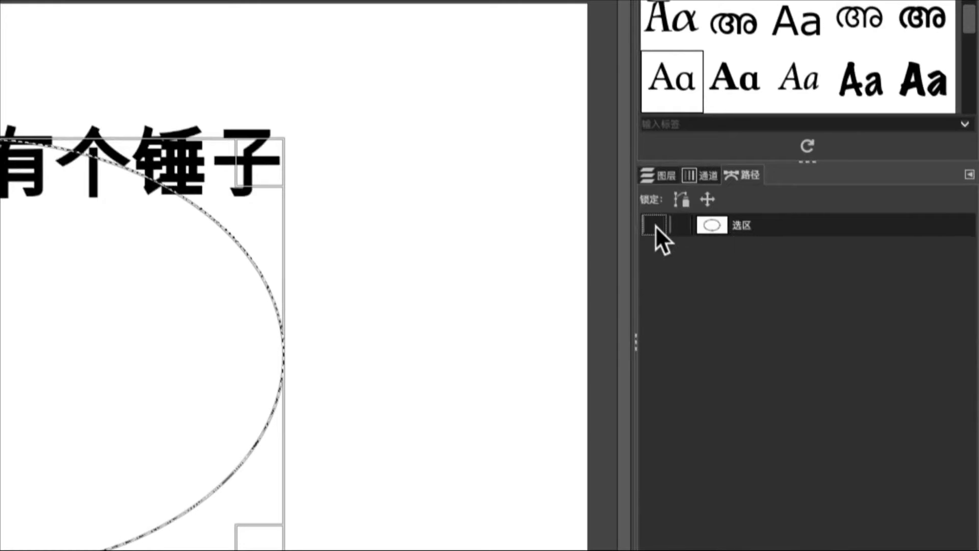
pyautogui.click(654, 227)
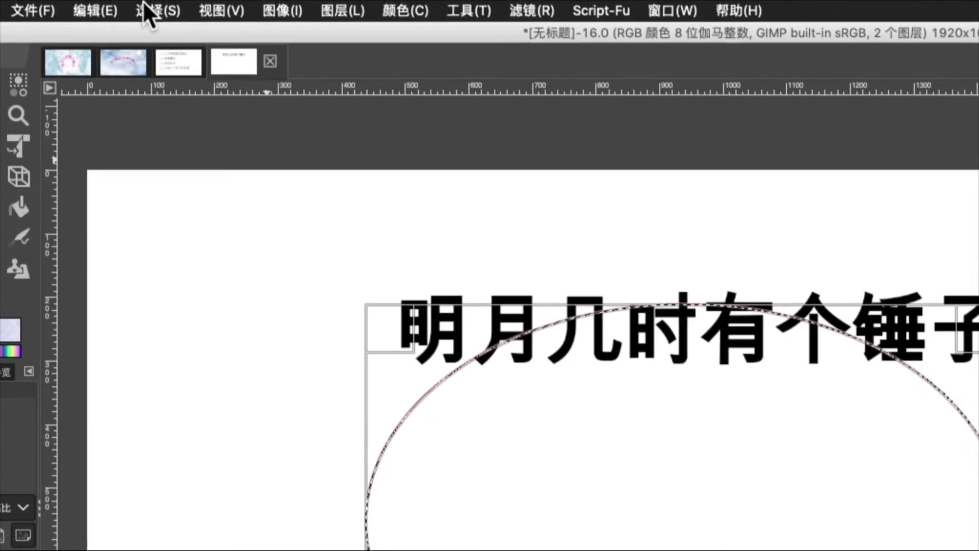
# Clear the selection and start editing the 选区 path
pyautogui.click(155, 5)
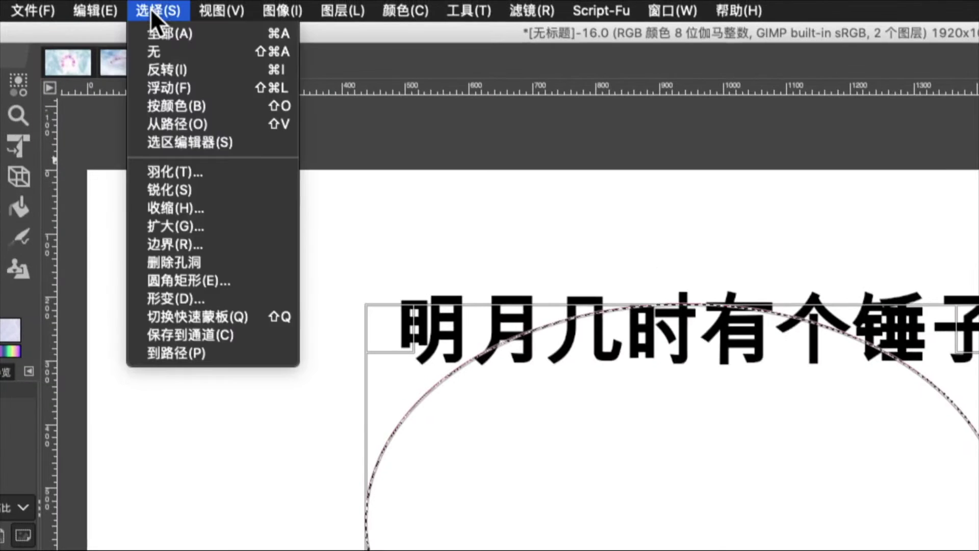
pyautogui.click(167, 49)
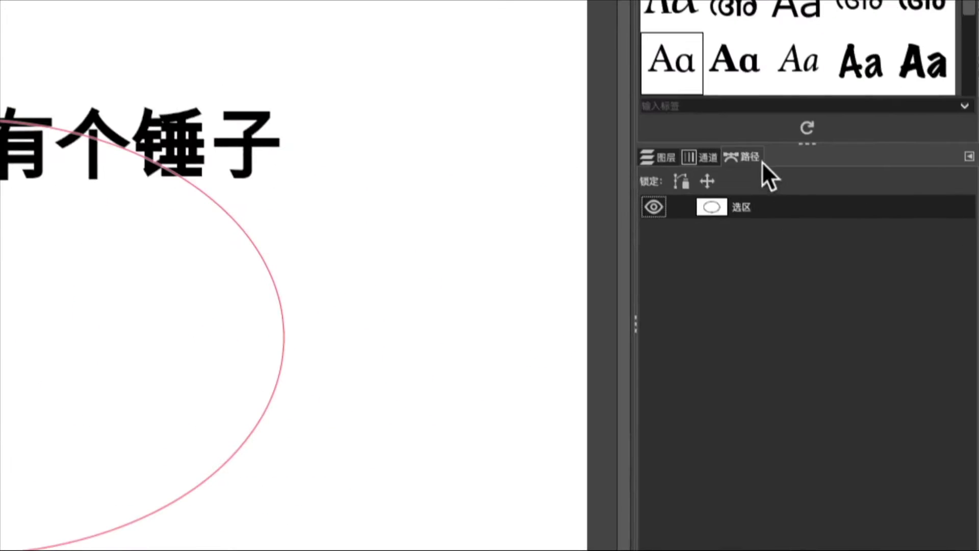
pyautogui.rightClick(750, 211)
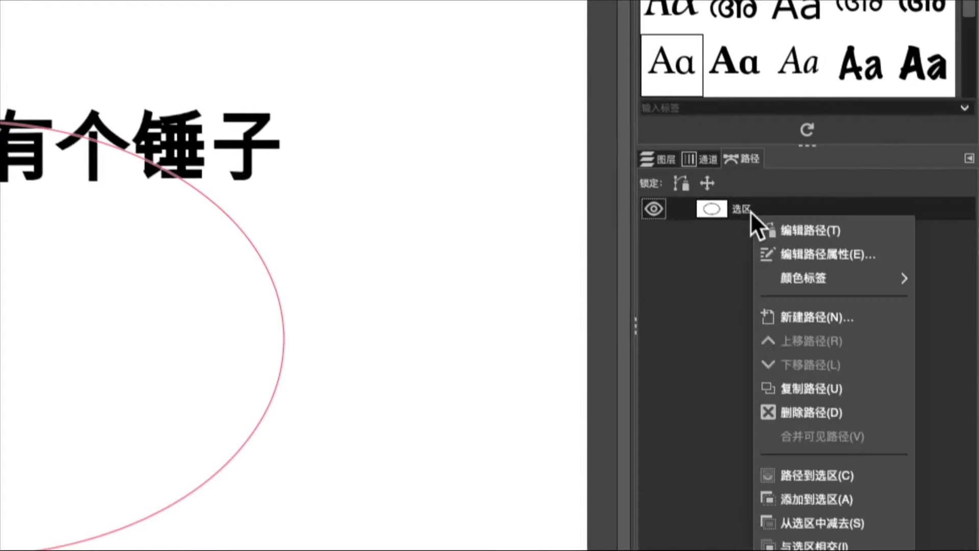
pyautogui.click(802, 231)
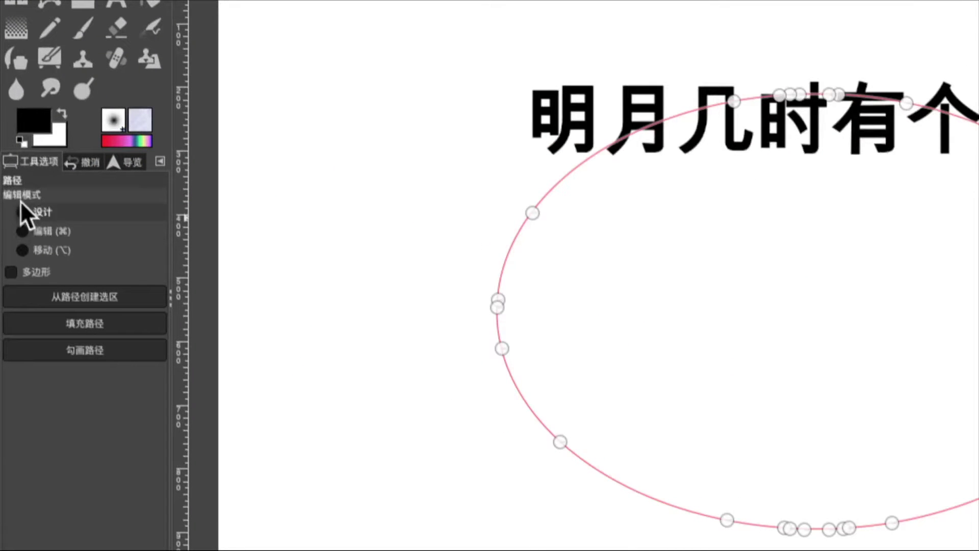
# In path Edit mode, delete the lower-left and lower-right segments so only the upper arc remains
pyautogui.click(26, 231)
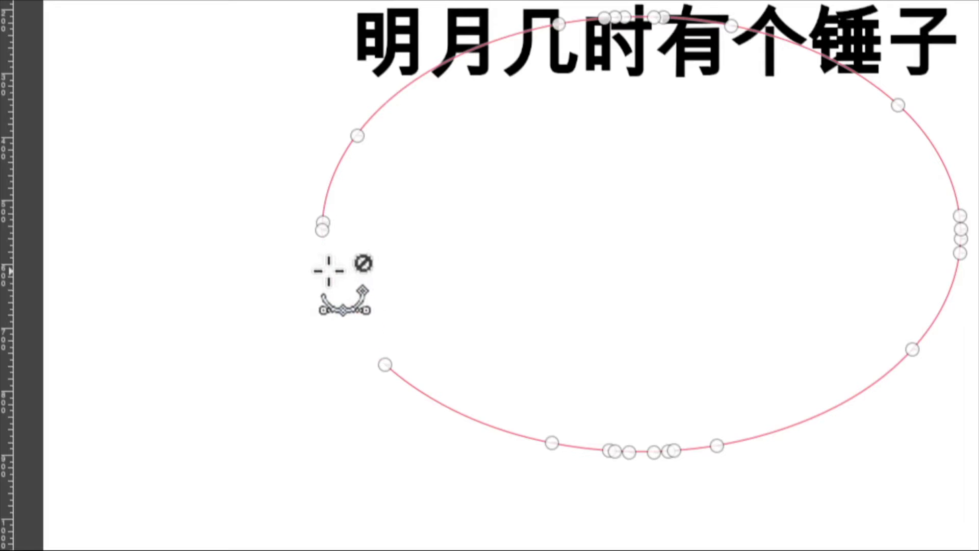
pyautogui.click(322, 260)
pyautogui.click(389, 363)
pyautogui.click(575, 445)
pyautogui.click(821, 408)
pyautogui.click(941, 306)
pyautogui.click(961, 239)
pyautogui.press('f')
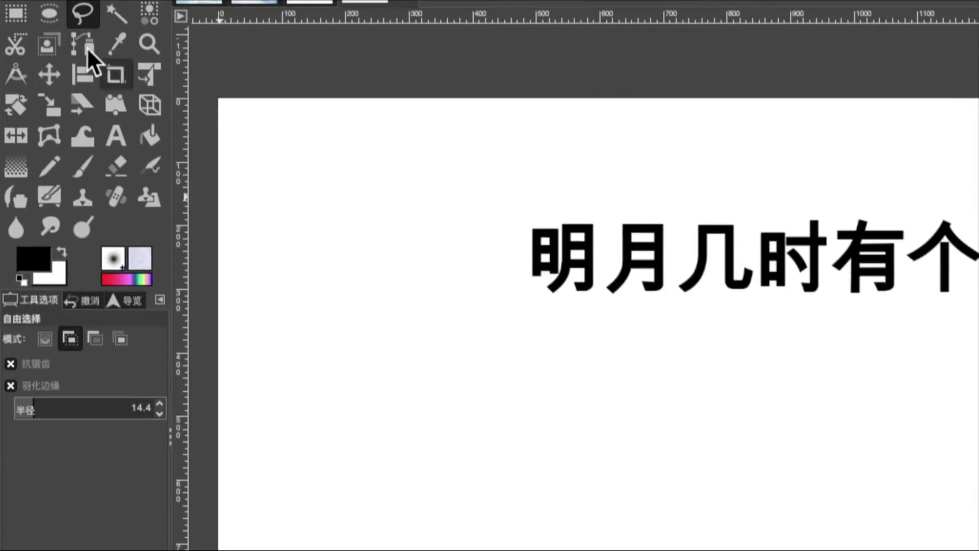
pyautogui.click(84, 47)
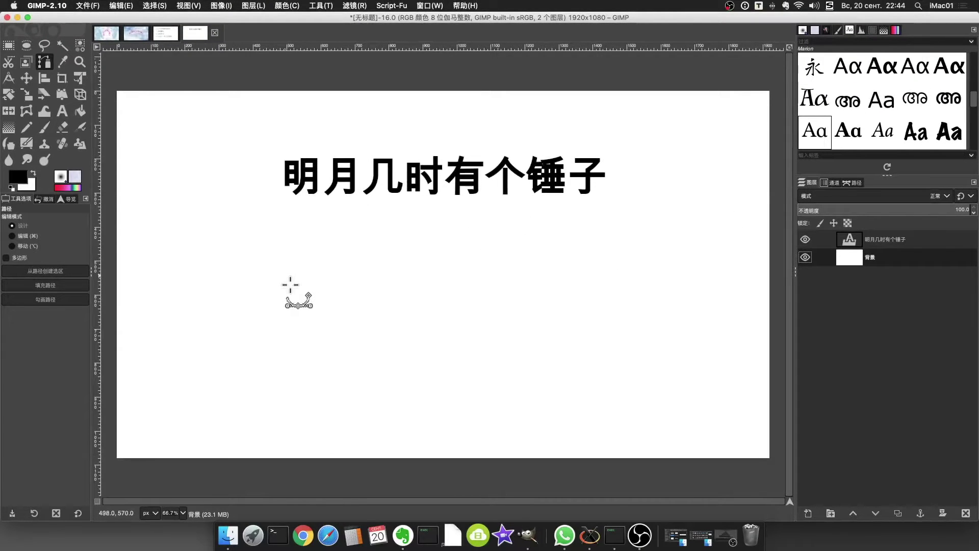
# Draw a two-point path and bend it into a symmetric upward arc below the text
pyautogui.click(300, 288)
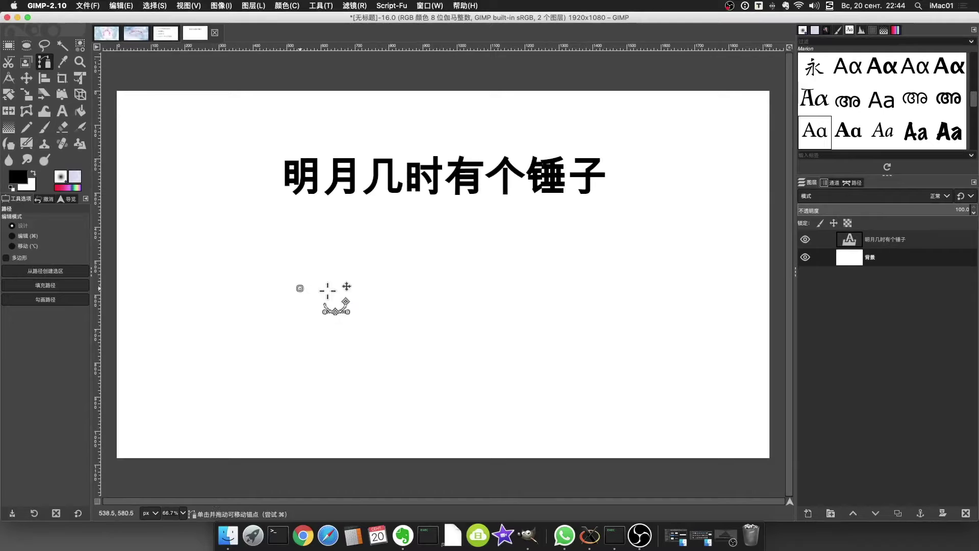
pyautogui.click(584, 285)
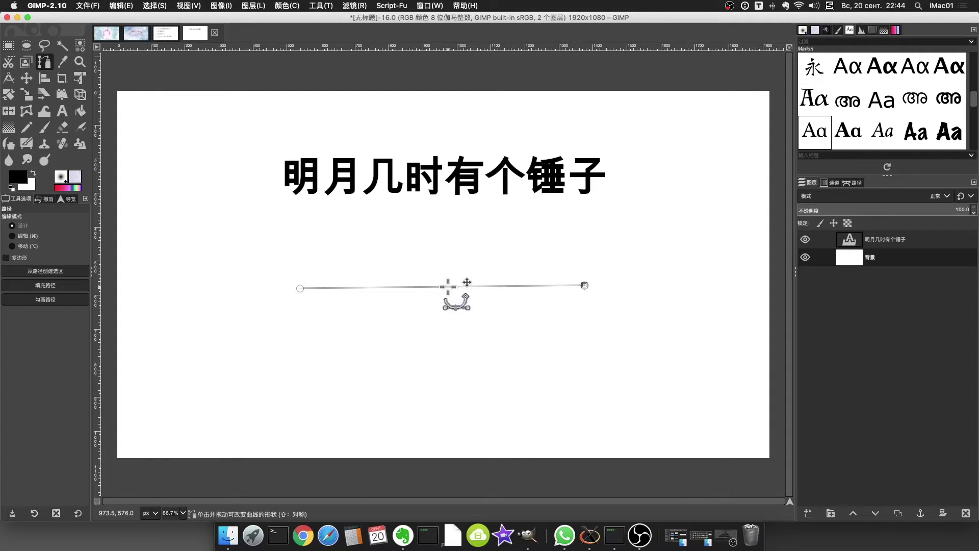
pyautogui.moveTo(433, 285); pyautogui.dragTo(438, 221)
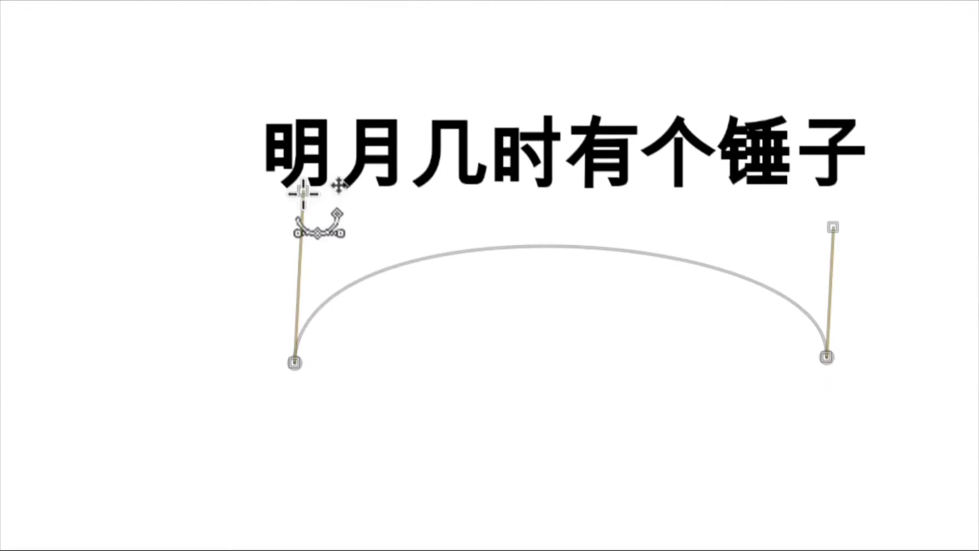
pyautogui.moveTo(304, 194); pyautogui.dragTo(394, 199)
pyautogui.moveTo(832, 227); pyautogui.dragTo(735, 215)
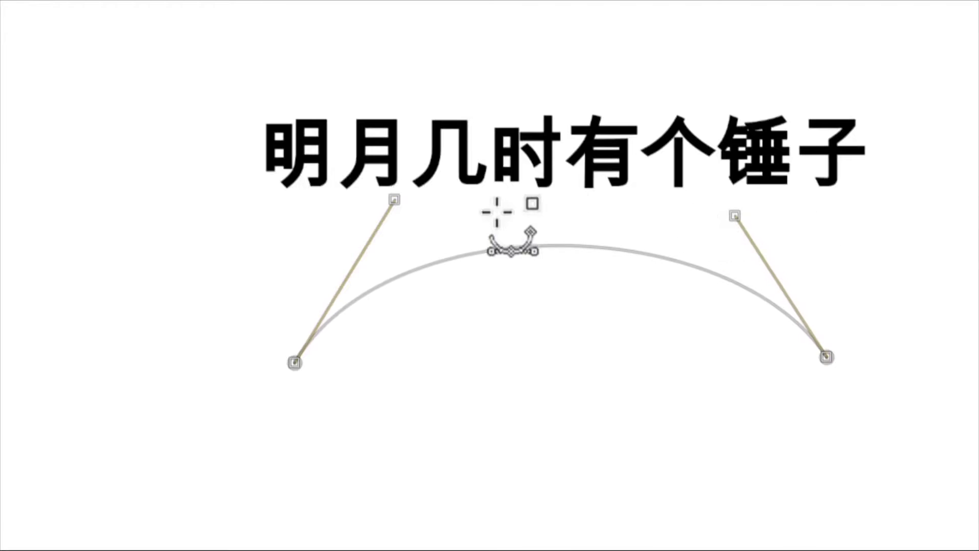
pyautogui.moveTo(531, 227); pyautogui.dragTo(533, 210)
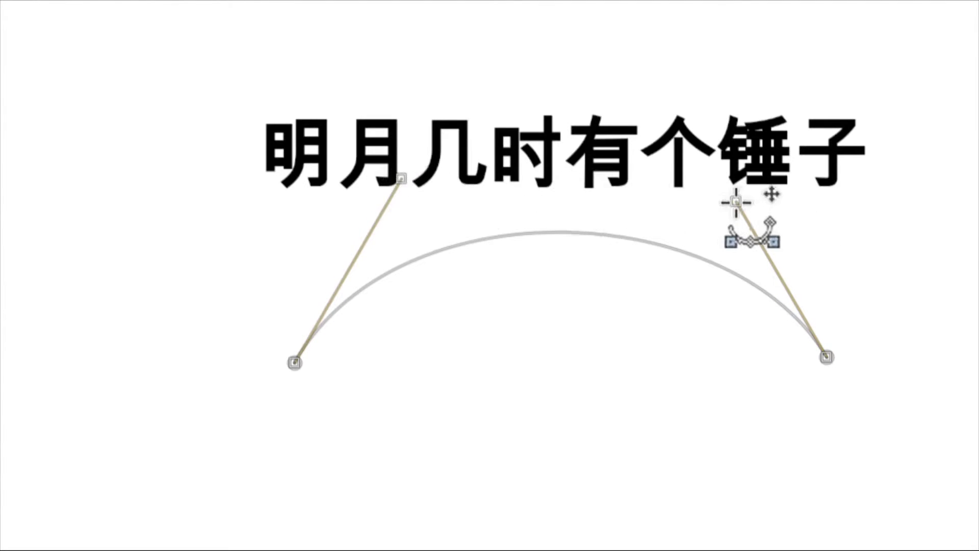
pyautogui.moveTo(827, 356); pyautogui.dragTo(813, 360)
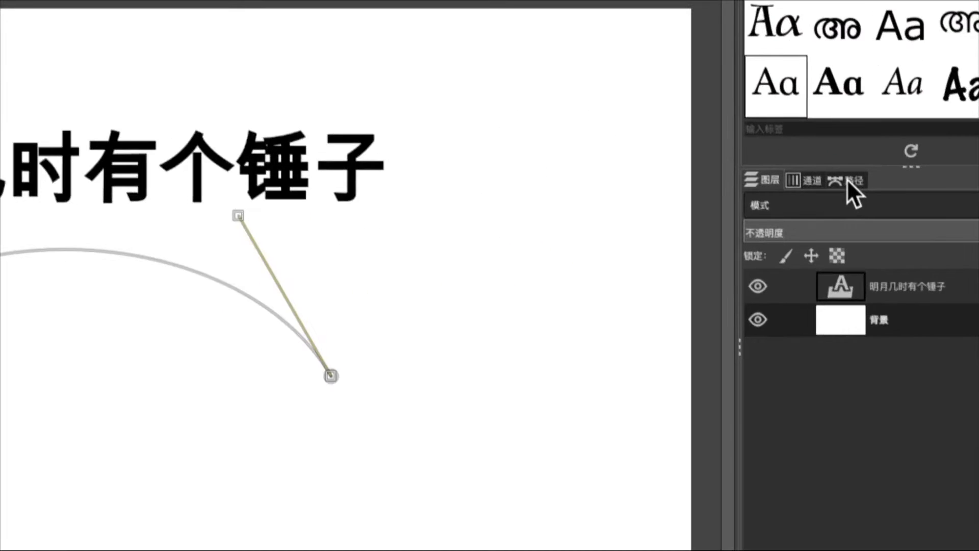
# Show the arc path on the canvas and make the text layer active
pyautogui.click(852, 182)
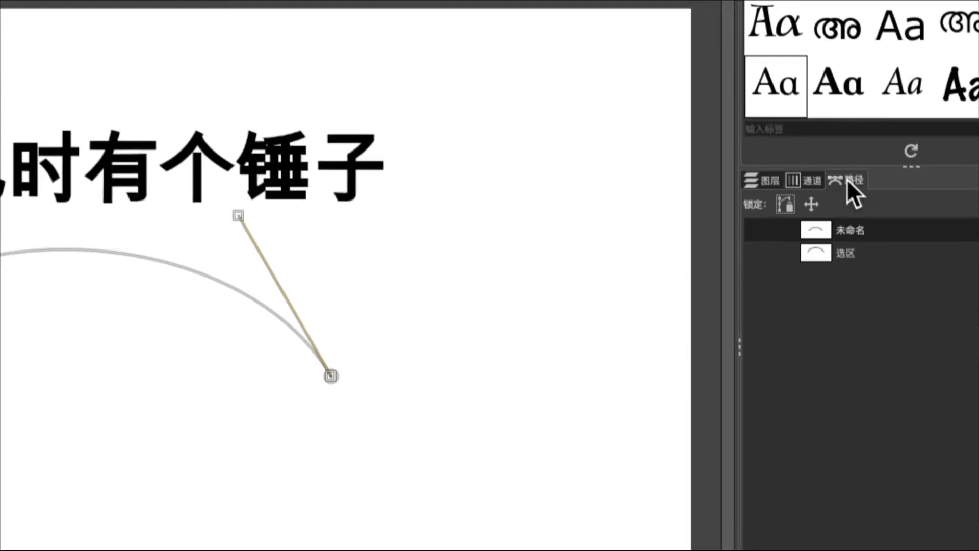
pyautogui.click(858, 225)
pyautogui.click(758, 229)
pyautogui.click(757, 229)
pyautogui.click(758, 230)
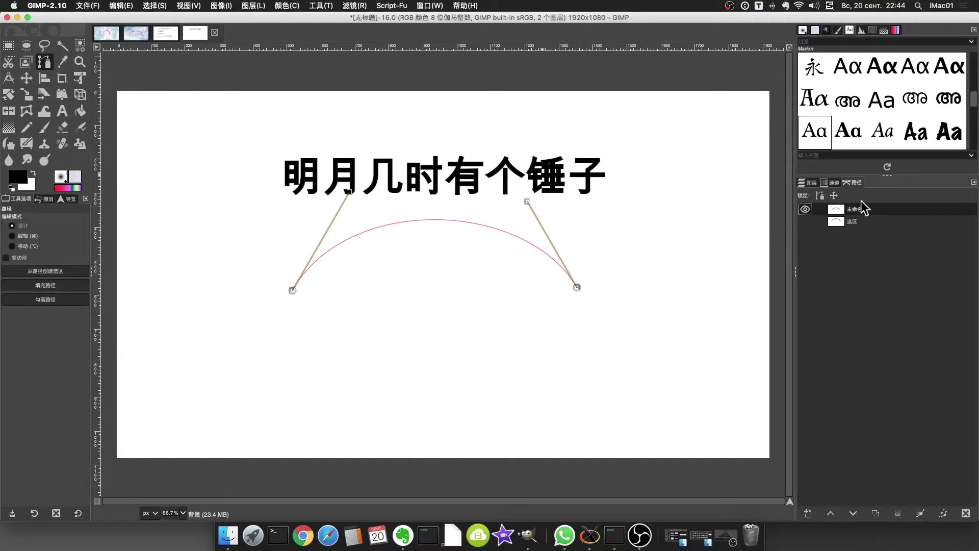
pyautogui.click(811, 184)
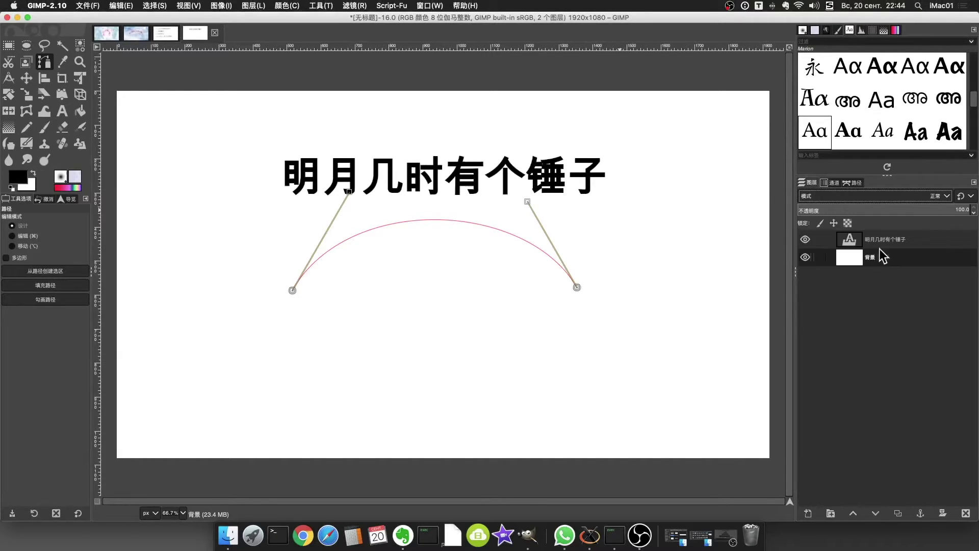
pyautogui.click(896, 240)
pyautogui.click(44, 46)
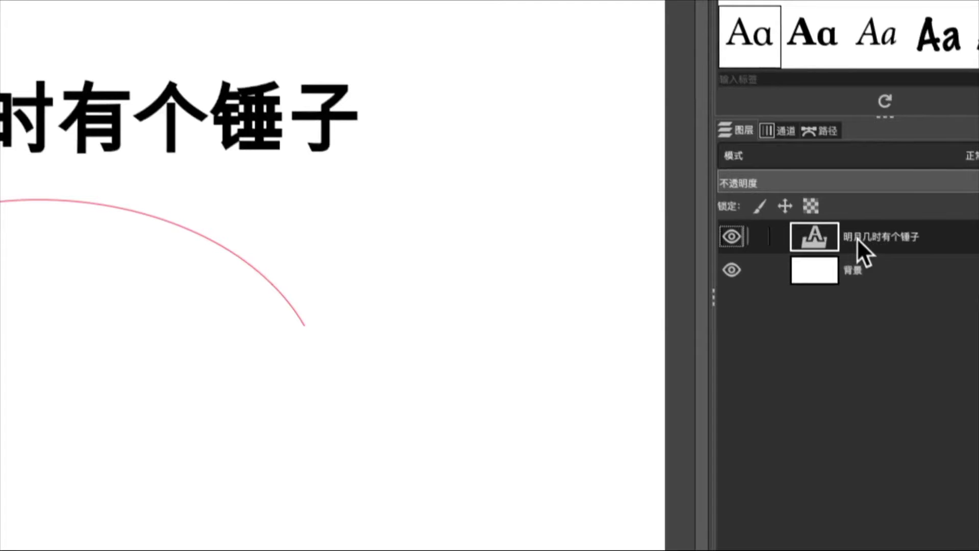
# Apply Text along Path to the 明月几时有个锤子 layer, following the arc
pyautogui.rightClick(857, 238)
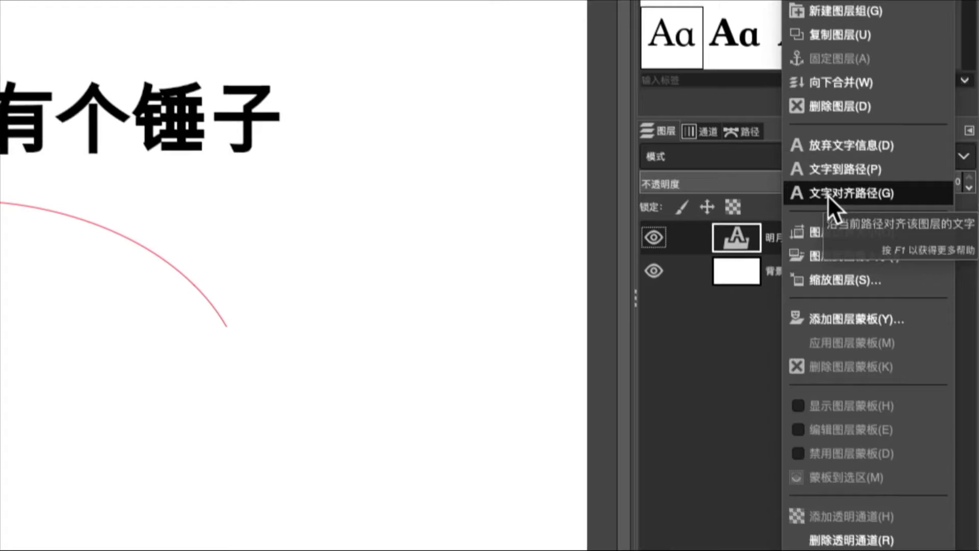
pyautogui.click(863, 193)
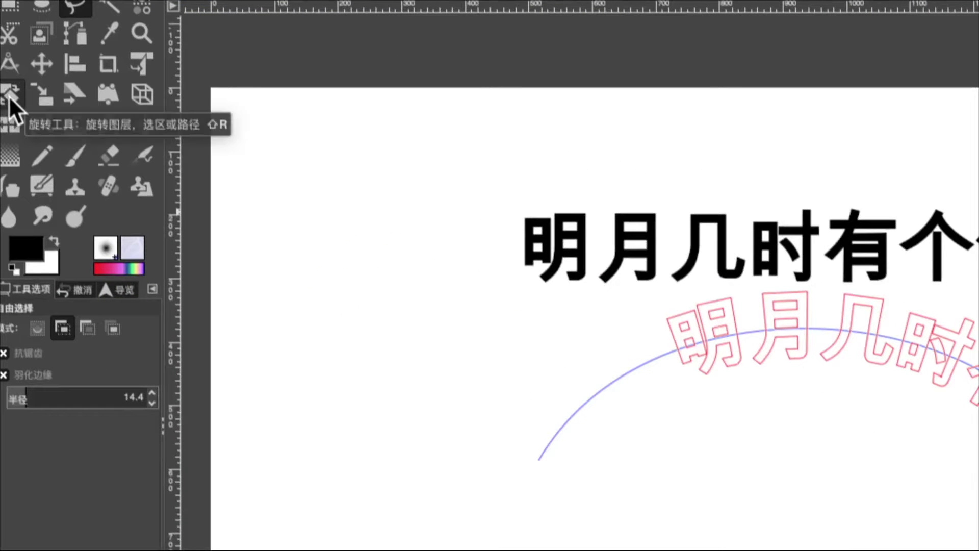
# Rotate the curved outline text by about −27.5° and add a horizontal guide beneath it
pyautogui.click(10, 97)
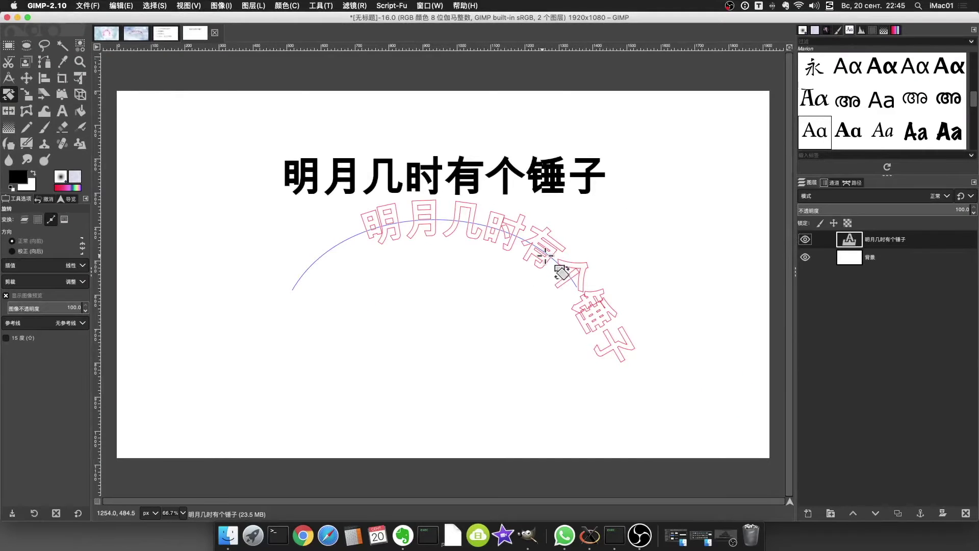
pyautogui.moveTo(562, 267); pyautogui.dragTo(549, 258)
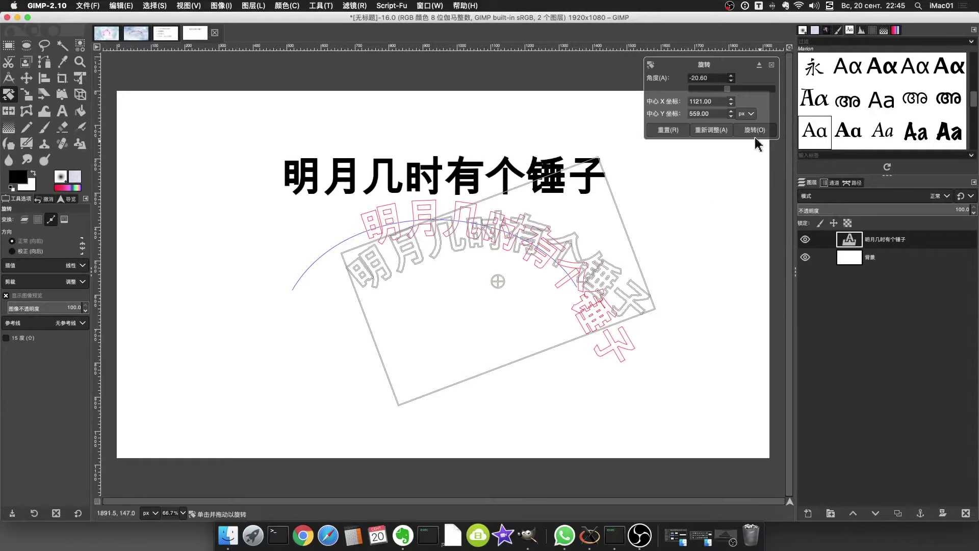
pyautogui.moveTo(549, 257); pyautogui.dragTo(494, 247)
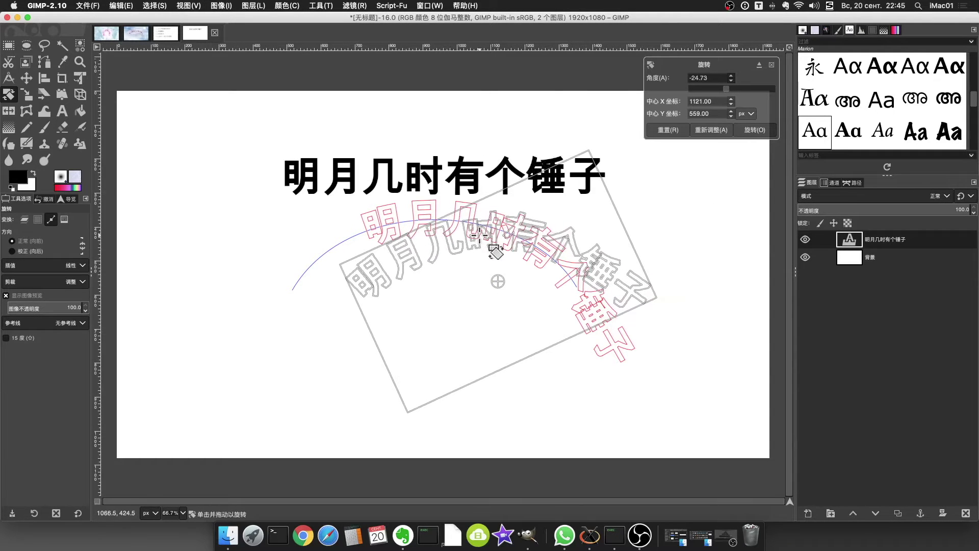
pyautogui.moveTo(507, 44); pyautogui.dragTo(505, 307)
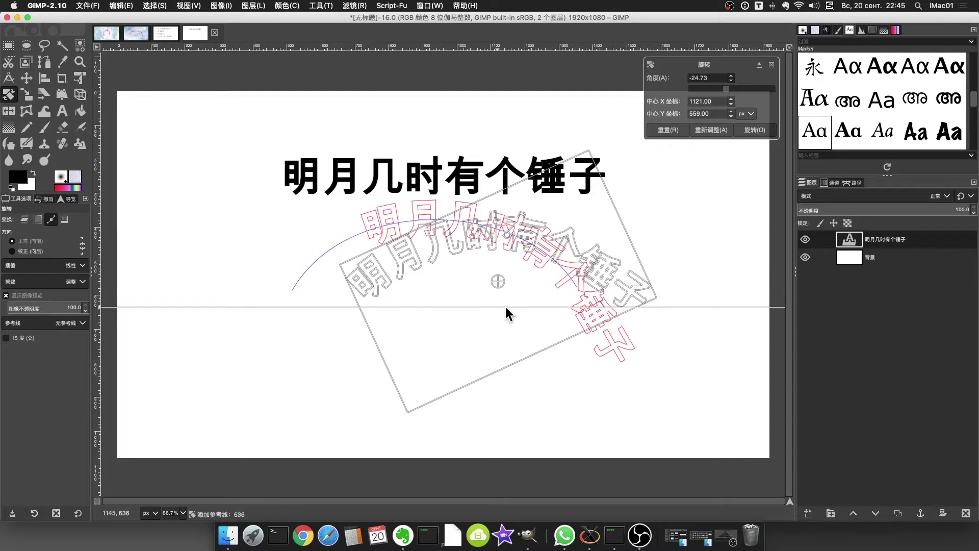
pyautogui.moveTo(430, 228); pyautogui.dragTo(449, 247)
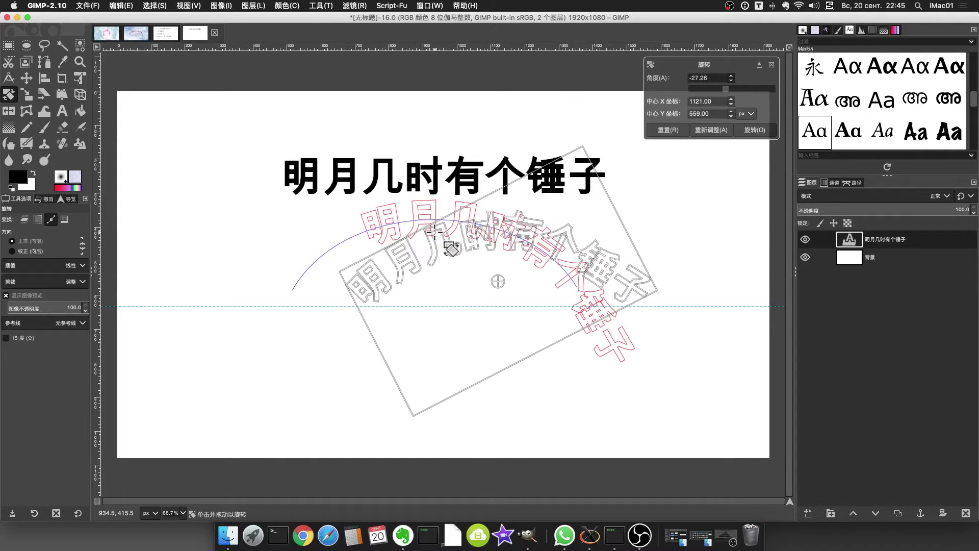
pyautogui.click(761, 131)
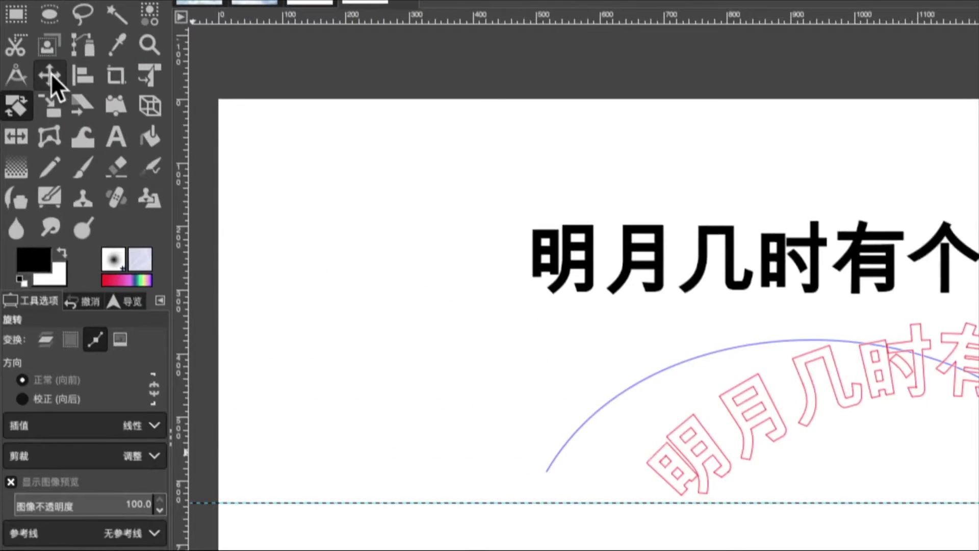
# Hide the original arc path and move the curved text path centred beneath the title
pyautogui.click(50, 76)
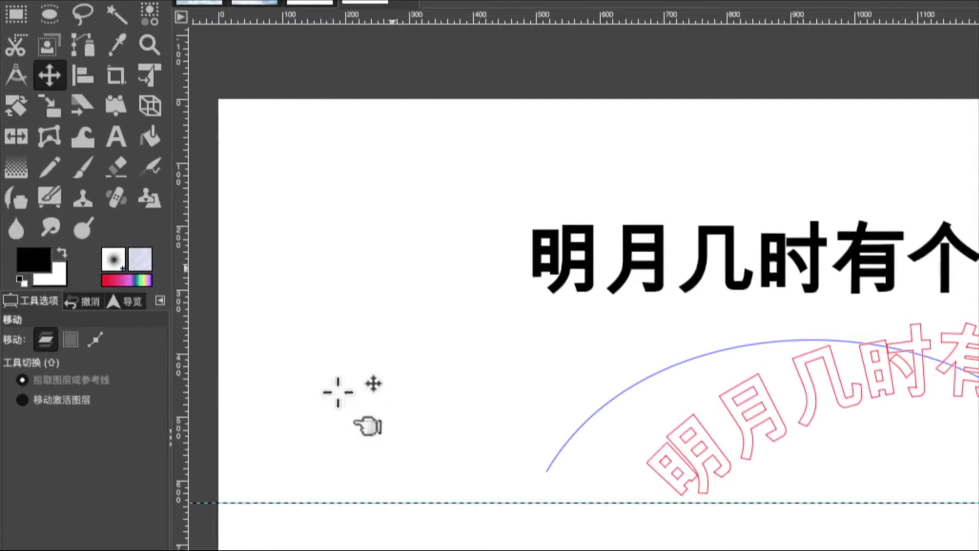
pyautogui.moveTo(197, 503)
pyautogui.mouseDown()
pyautogui.moveTo(221, 354)
pyautogui.moveTo(247, 17)
pyautogui.mouseUp()
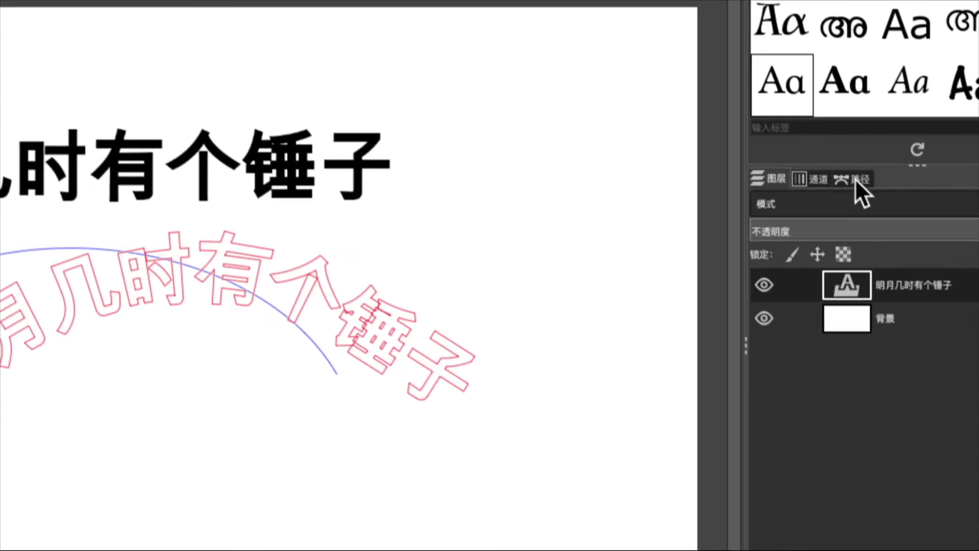
pyautogui.click(853, 183)
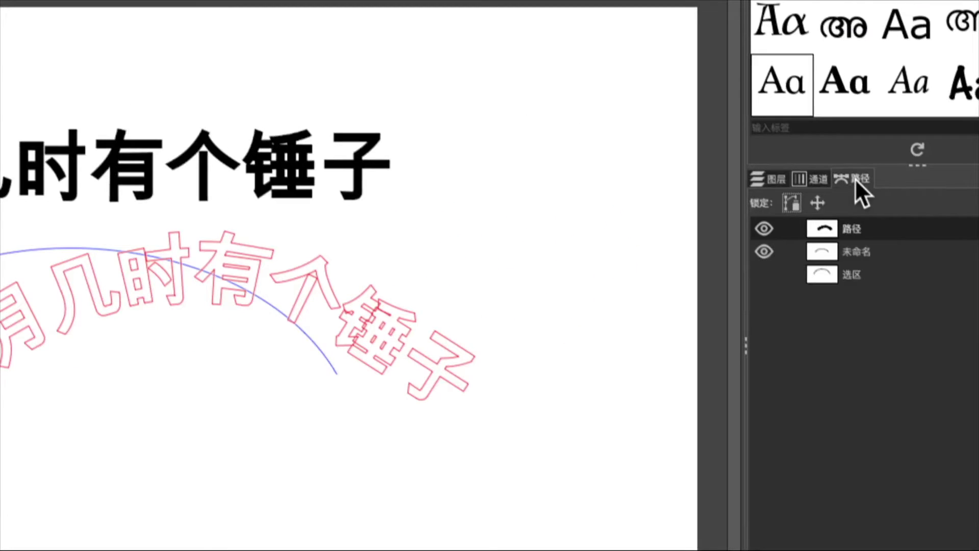
pyautogui.click(765, 251)
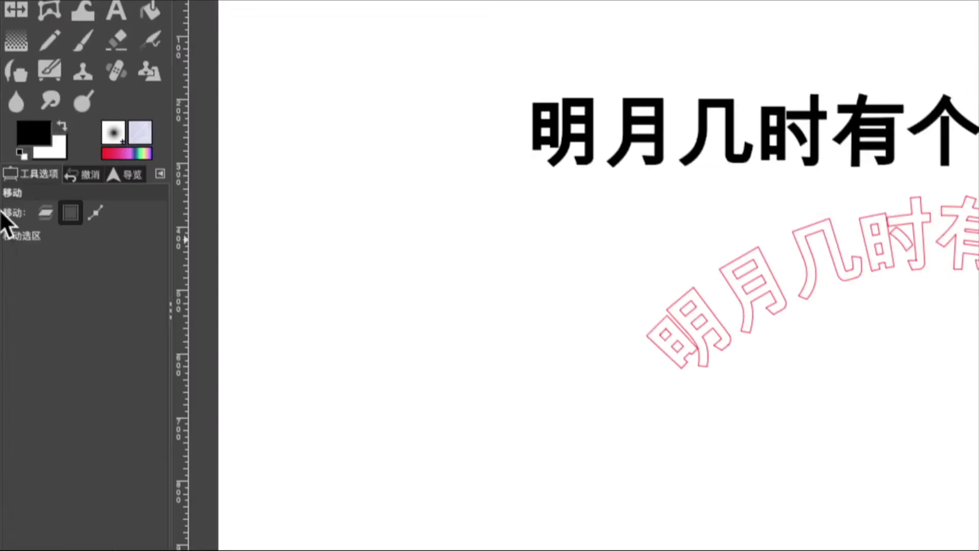
pyautogui.click(96, 213)
pyautogui.moveTo(919, 292); pyautogui.dragTo(789, 313)
pyautogui.moveTo(405, 253); pyautogui.dragTo(408, 244)
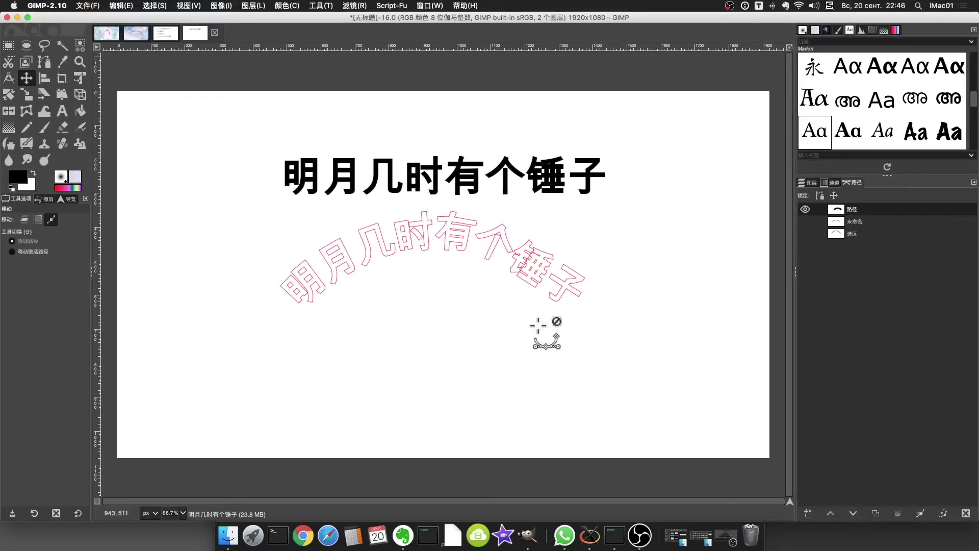
# Convert the 路径 path to a selection, hide the black text layer, and add transparent layer 1
pyautogui.rightClick(871, 210)
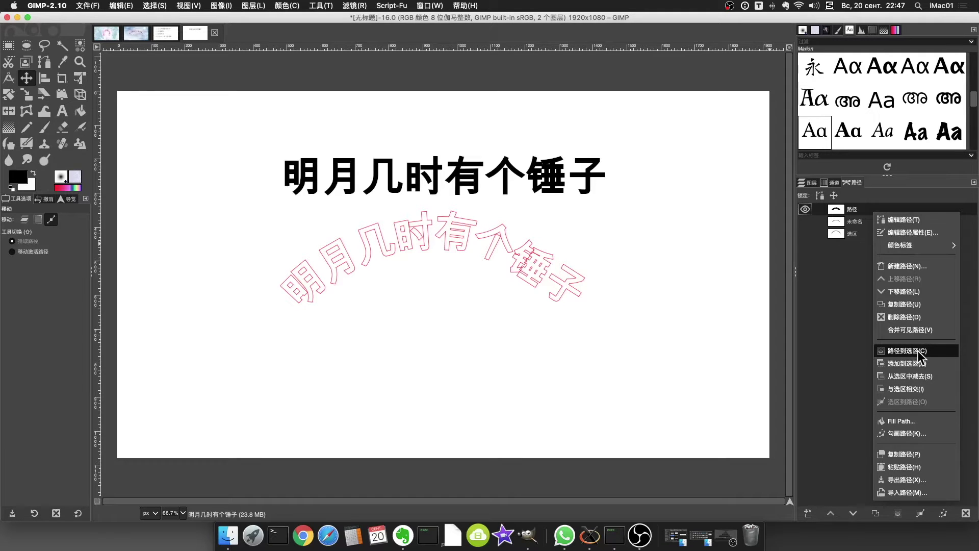
pyautogui.click(918, 351)
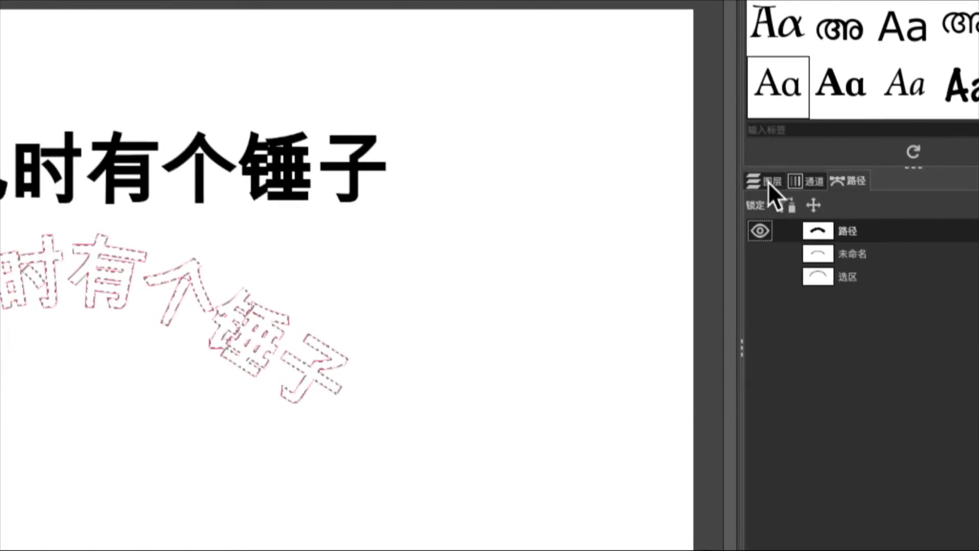
pyautogui.click(768, 182)
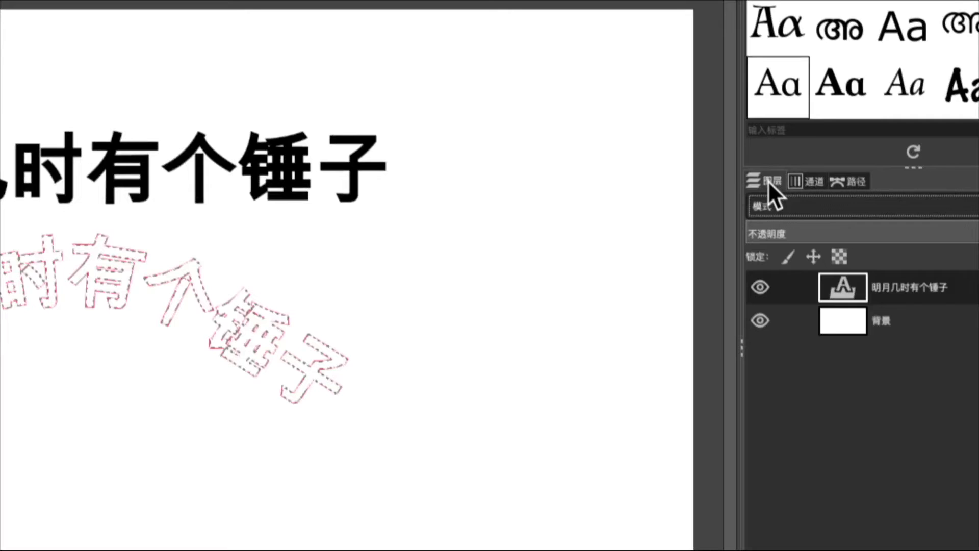
pyautogui.click(761, 287)
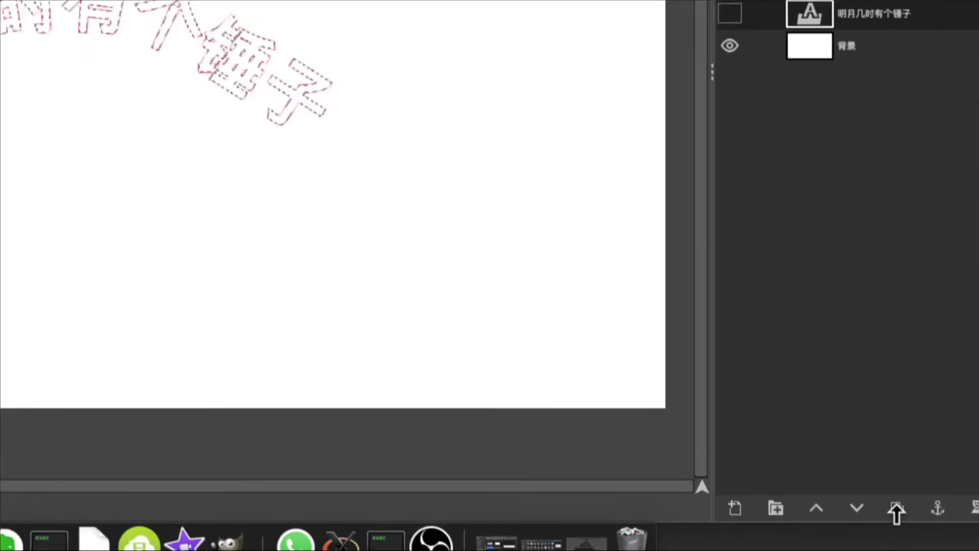
pyautogui.click(808, 513)
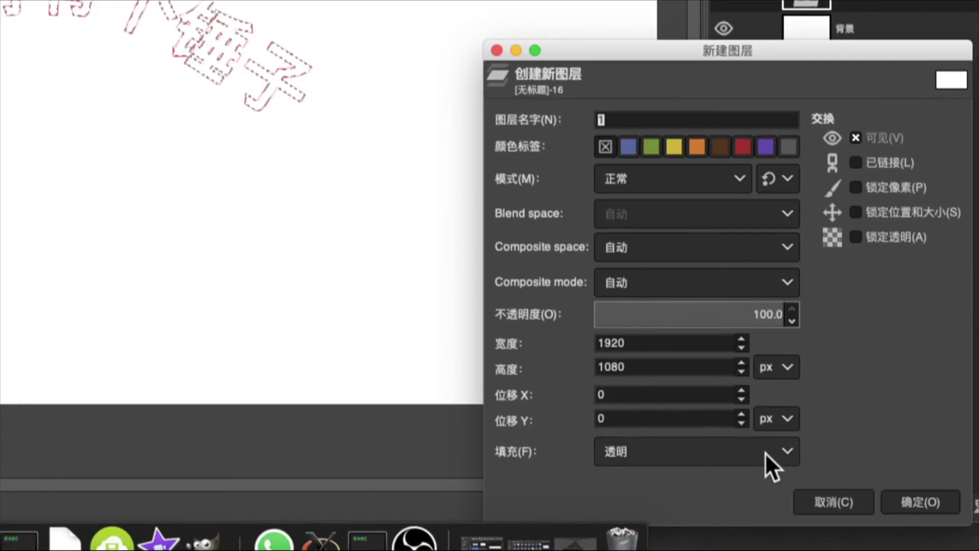
pyautogui.click(920, 501)
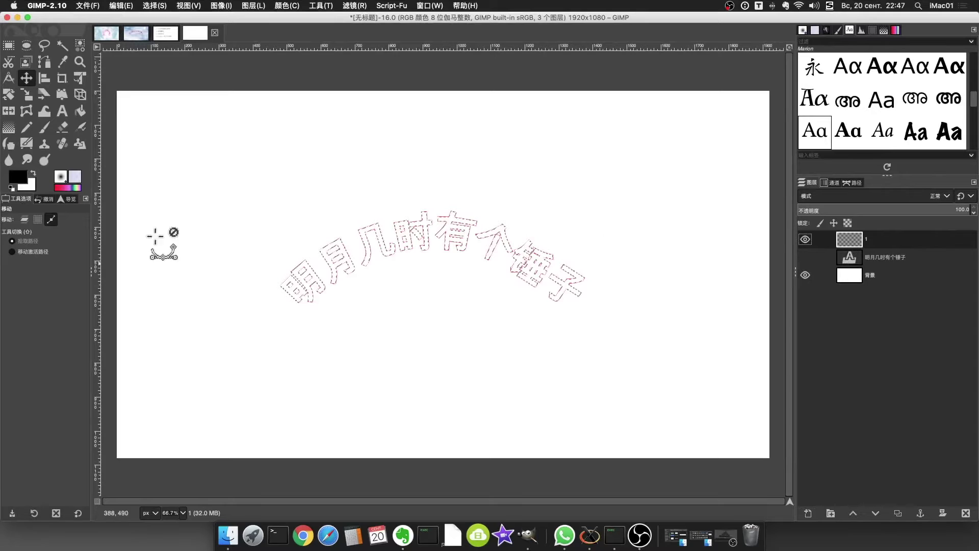
# Fill the selected curved letters on layer 1 with a dark blue foreground colour
pyautogui.click(23, 183)
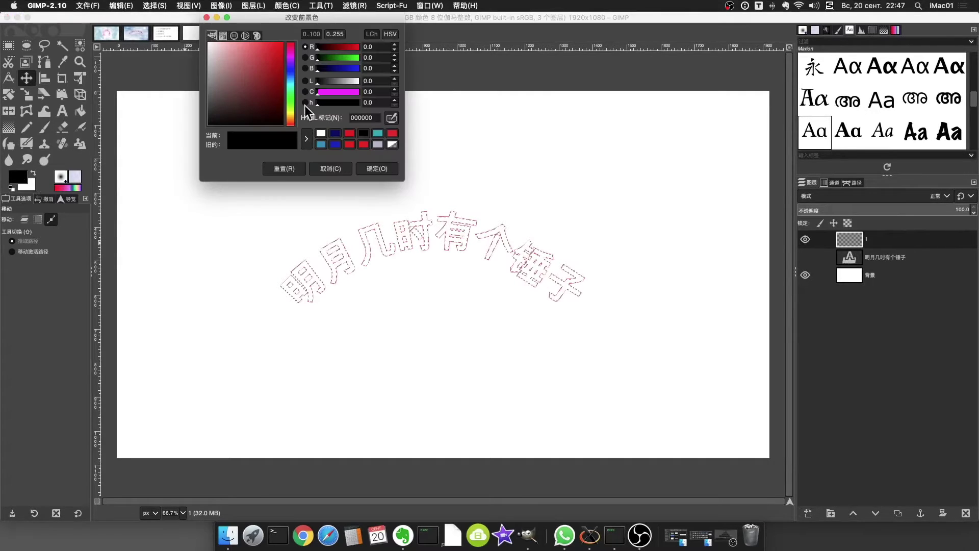
pyautogui.click(290, 71)
pyautogui.moveTo(278, 61)
pyautogui.mouseDown()
pyautogui.moveTo(281, 45)
pyautogui.moveTo(281, 80)
pyautogui.mouseUp()
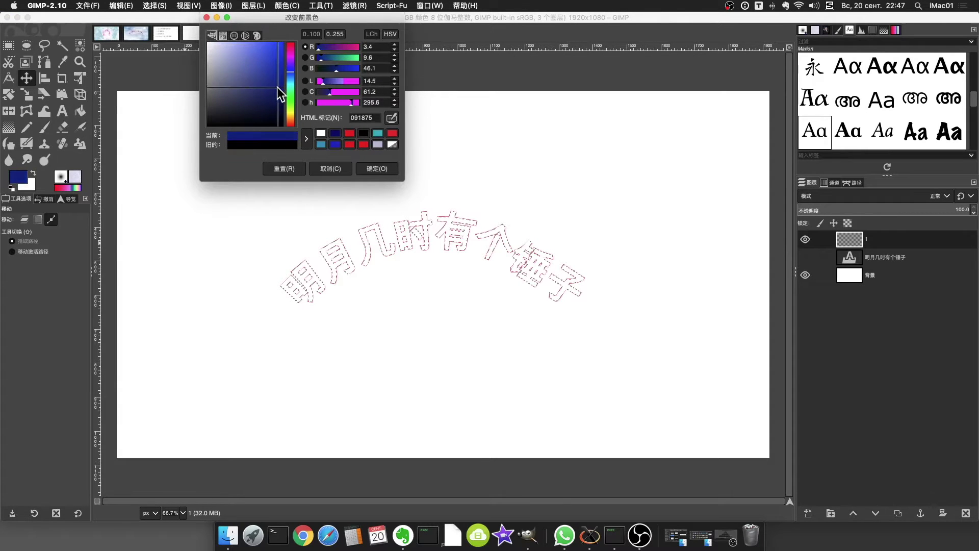
pyautogui.click(377, 170)
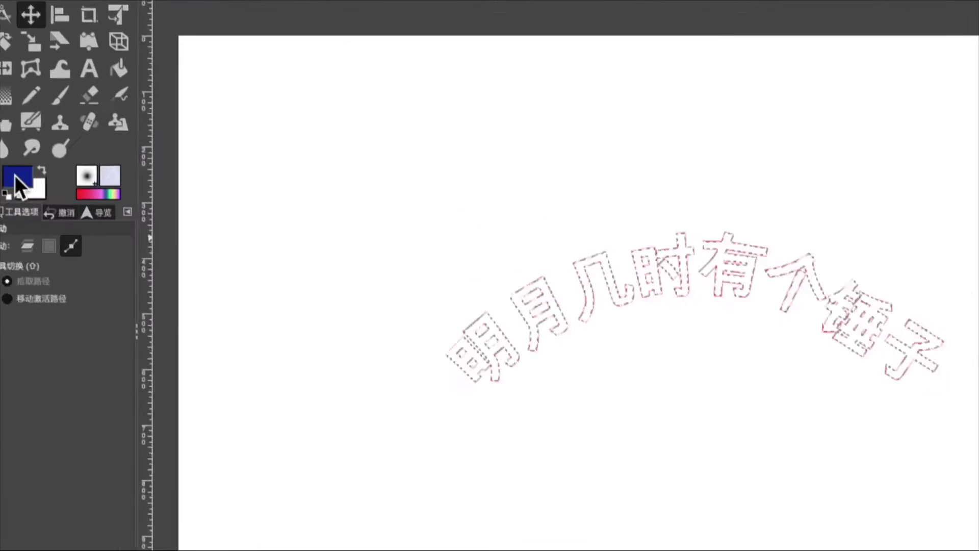
pyautogui.moveTo(20, 179); pyautogui.dragTo(307, 275)
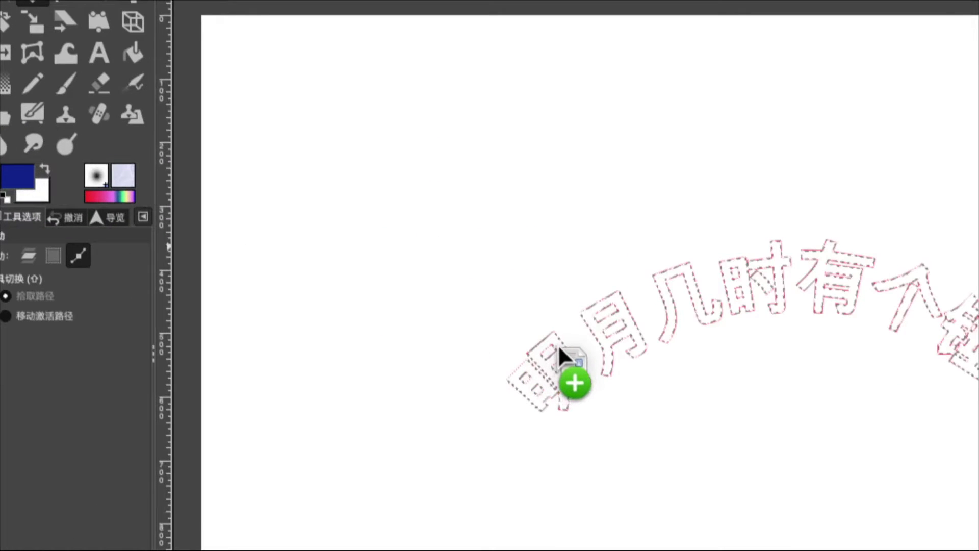
pyautogui.moveTo(550, 354); pyautogui.dragTo(558, 349)
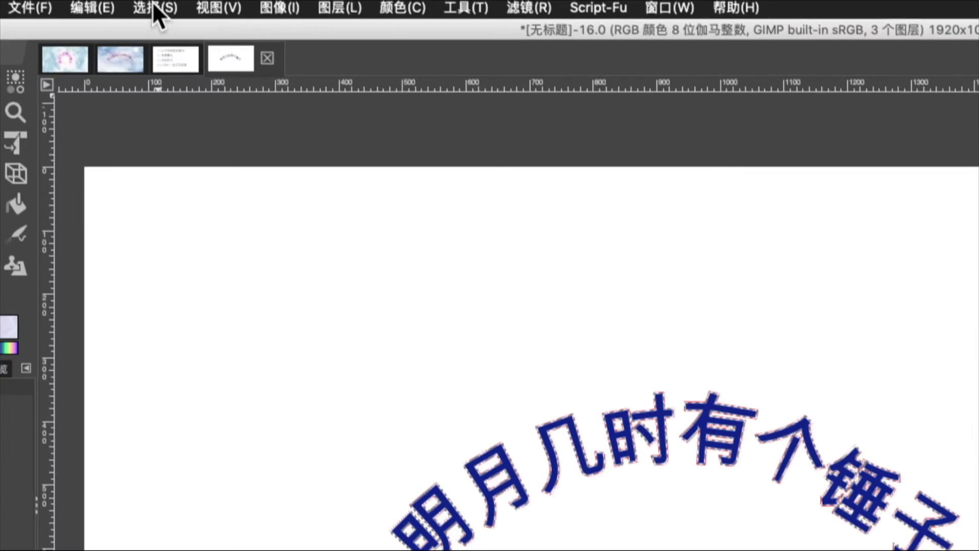
# Clear the selection with Select > None and hide the 路径 path outline
pyautogui.click(156, 9)
pyautogui.click(162, 31)
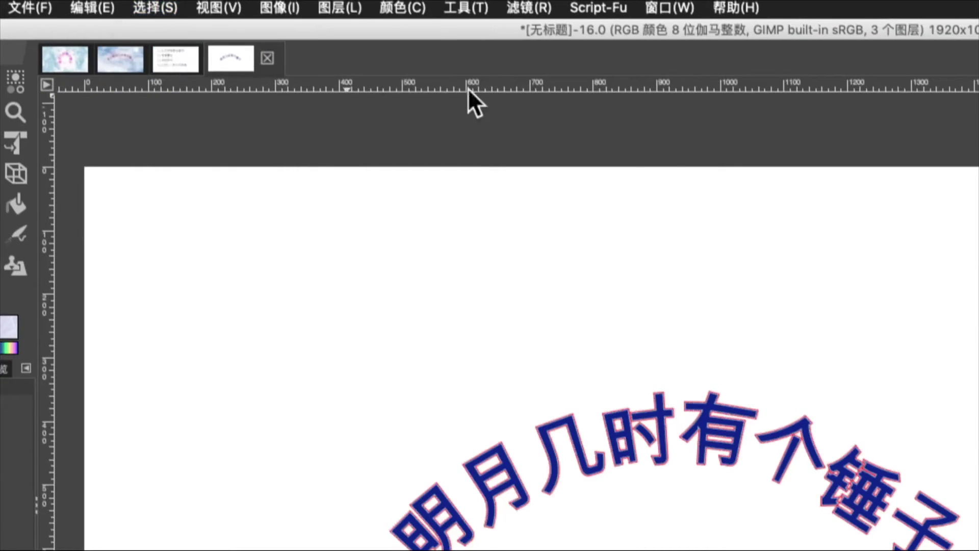
pyautogui.click(849, 184)
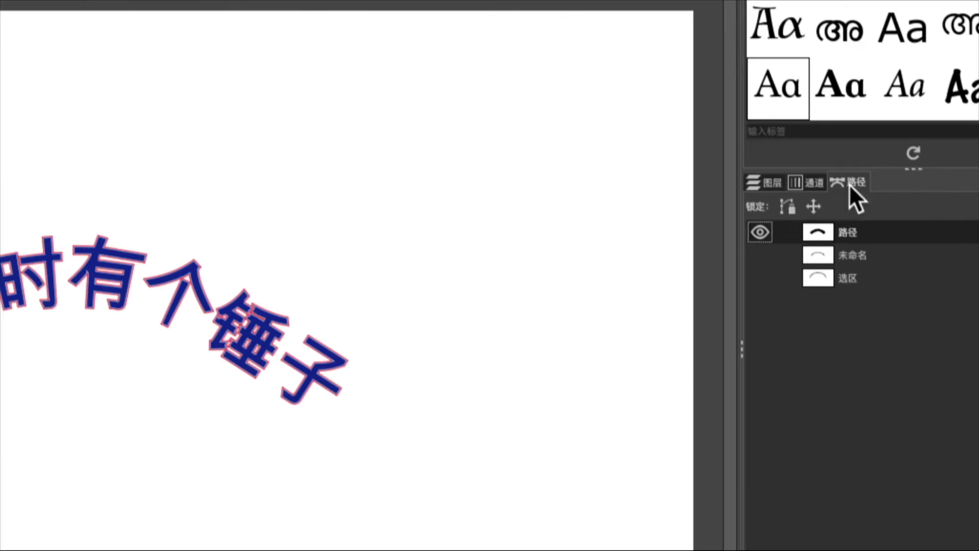
pyautogui.click(763, 233)
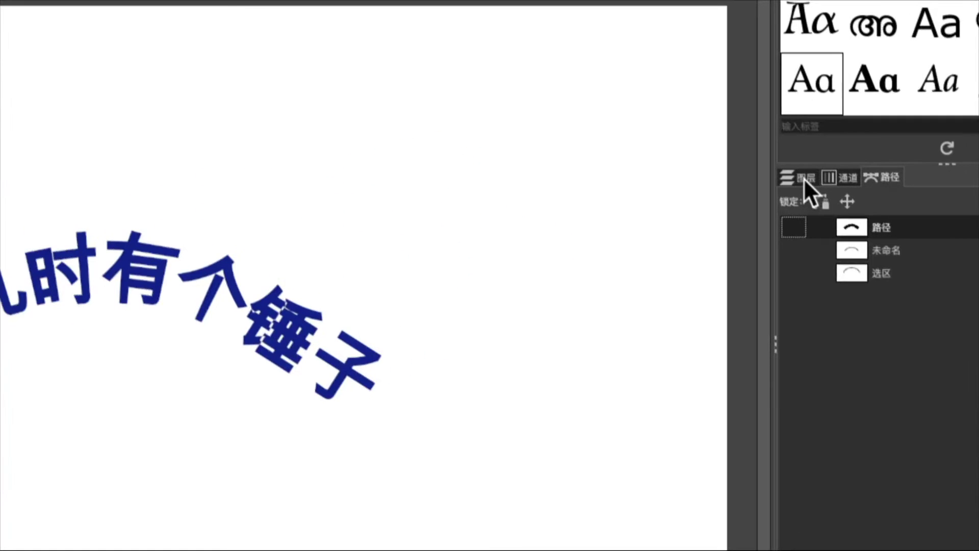
pyautogui.click(811, 183)
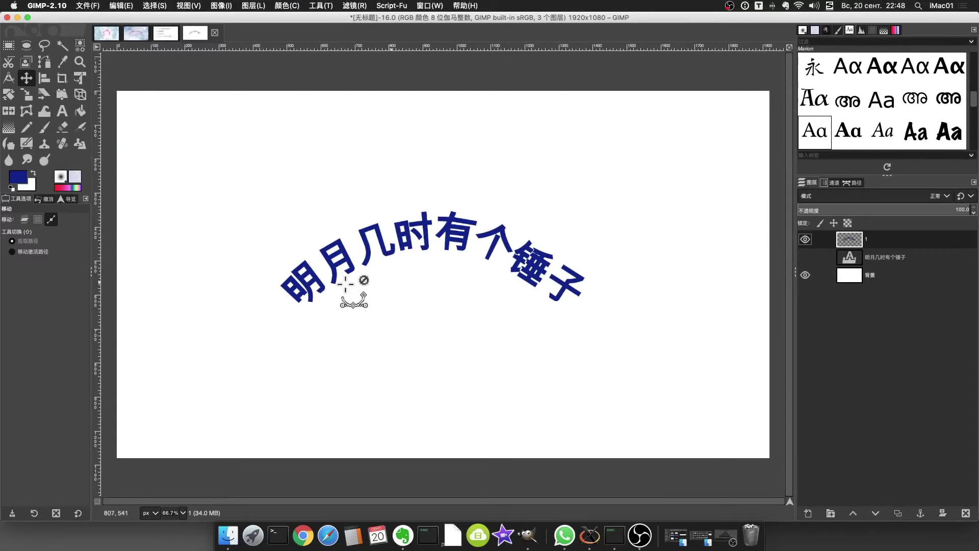
# Glance at the numbered list slide, then return to the curved text image
pyautogui.click(163, 34)
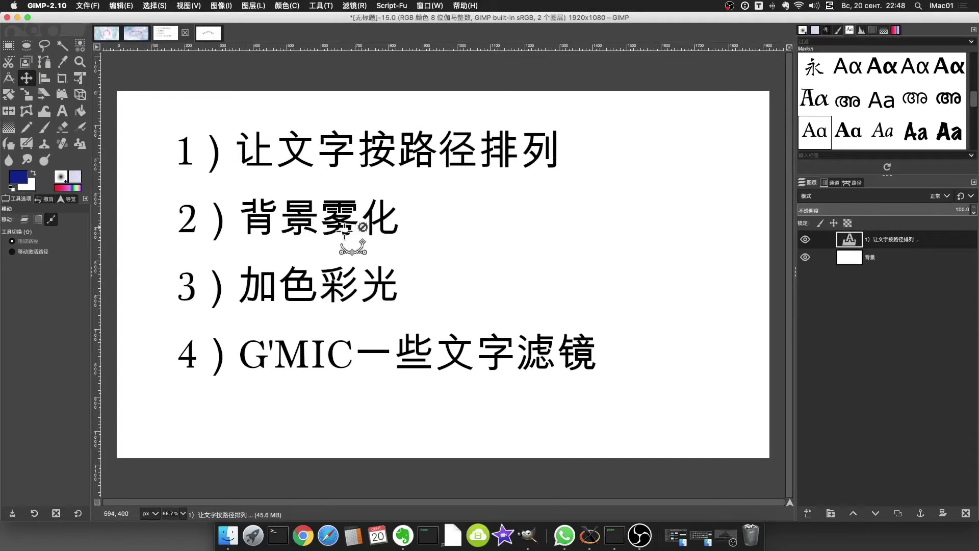
pyautogui.moveTo(247, 46); pyautogui.dragTo(210, 39)
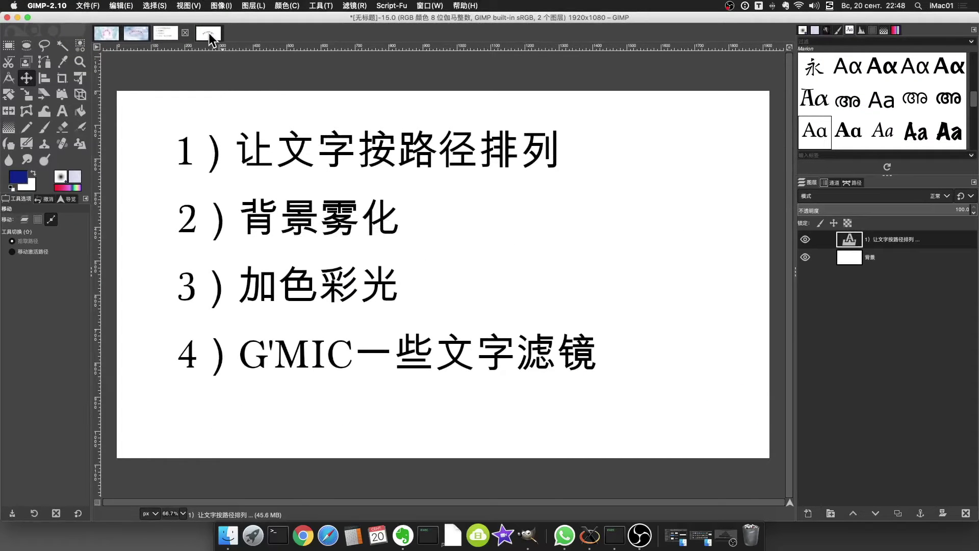
pyautogui.click(208, 34)
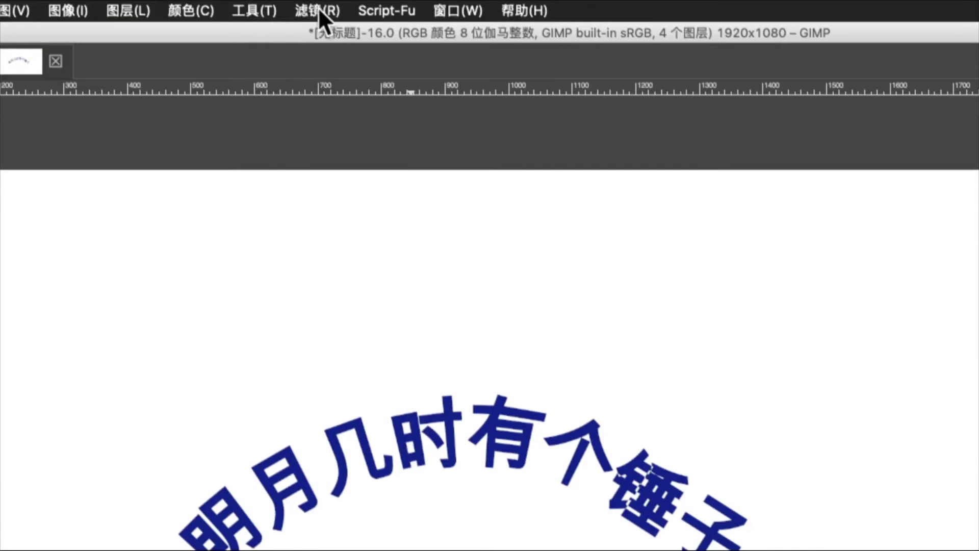
# Render a Decor > Fog layer in light sky blue with turbulence 3.2 and 79% opacity
pyautogui.click(320, 11)
pyautogui.moveTo(468, 280)
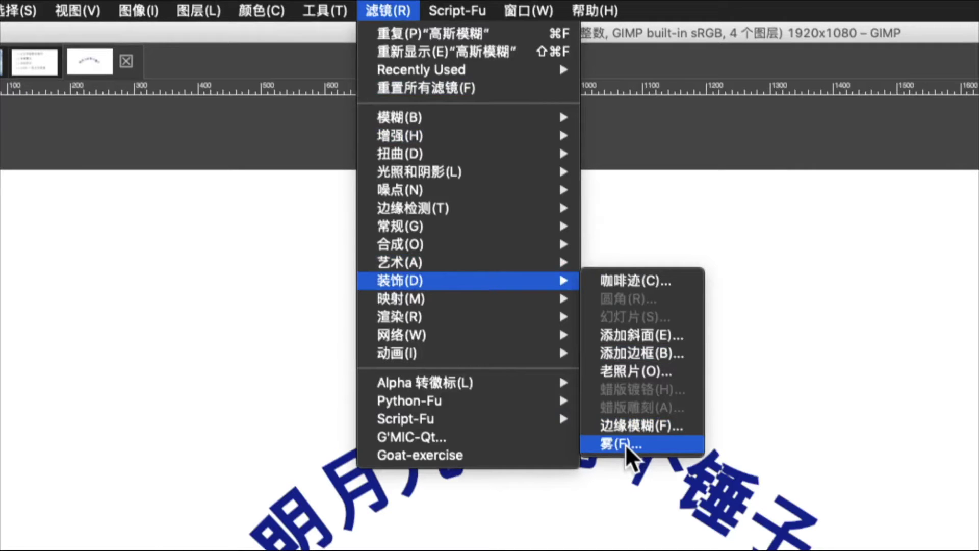
pyautogui.click(654, 445)
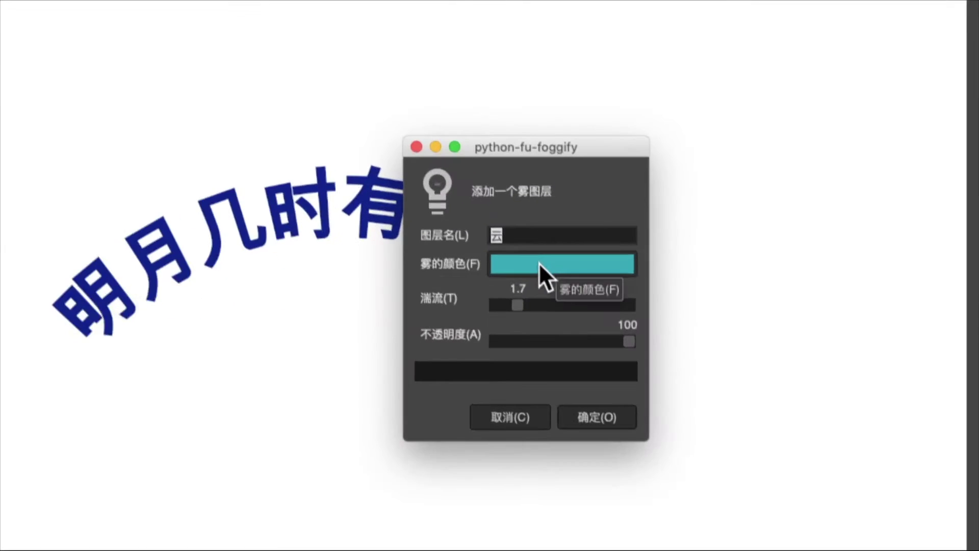
pyautogui.click(542, 264)
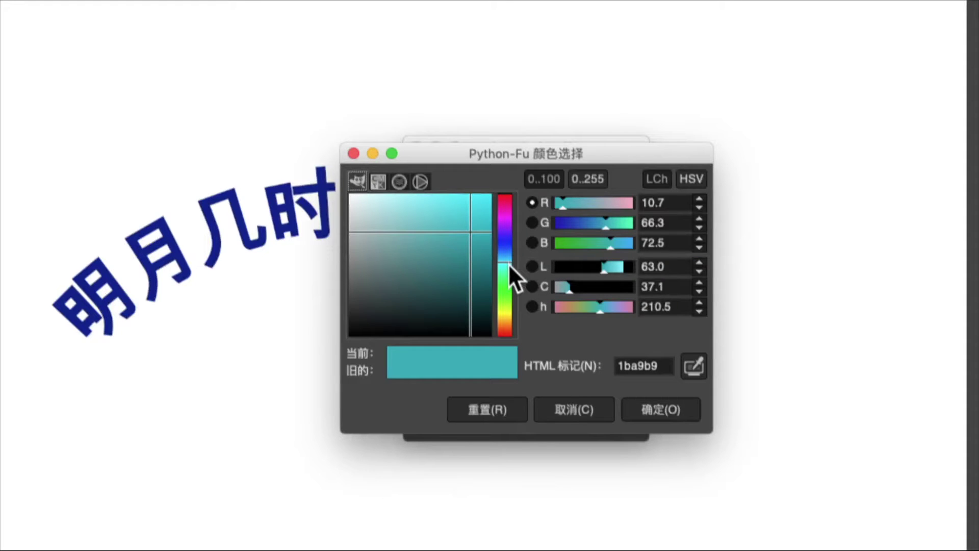
pyautogui.moveTo(506, 267); pyautogui.dragTo(505, 259)
pyautogui.click(455, 206)
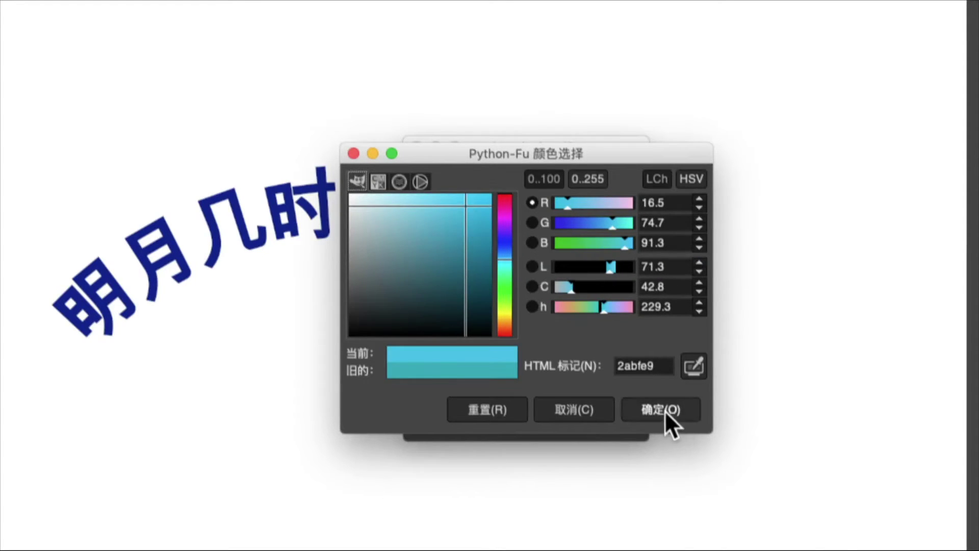
pyautogui.click(665, 411)
pyautogui.moveTo(635, 341); pyautogui.dragTo(600, 340)
pyautogui.moveTo(533, 305); pyautogui.dragTo(538, 304)
pyautogui.click(588, 412)
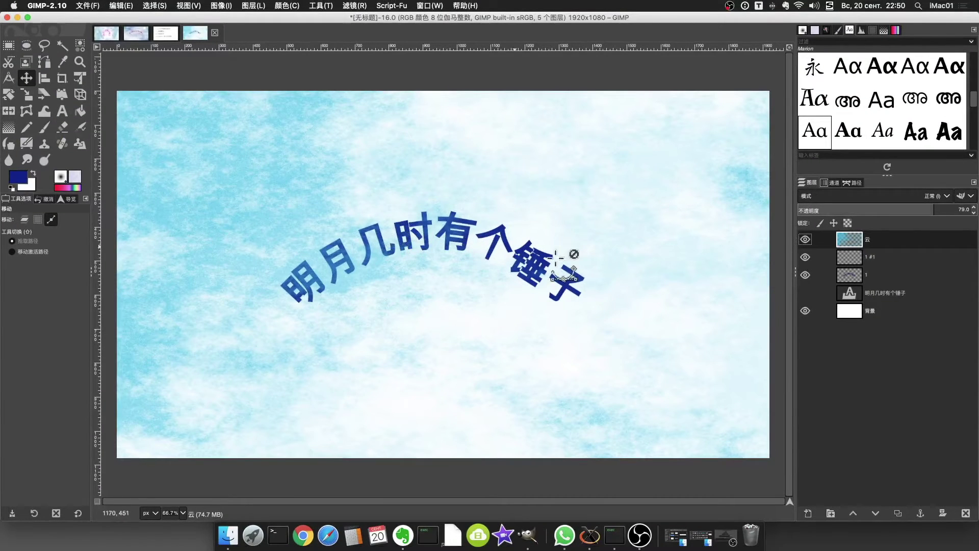
# Try several cloud-layer opacities and Dissolve mode, undo Dissolve, then make layer 1 active
pyautogui.moveTo(933, 210); pyautogui.dragTo(975, 209)
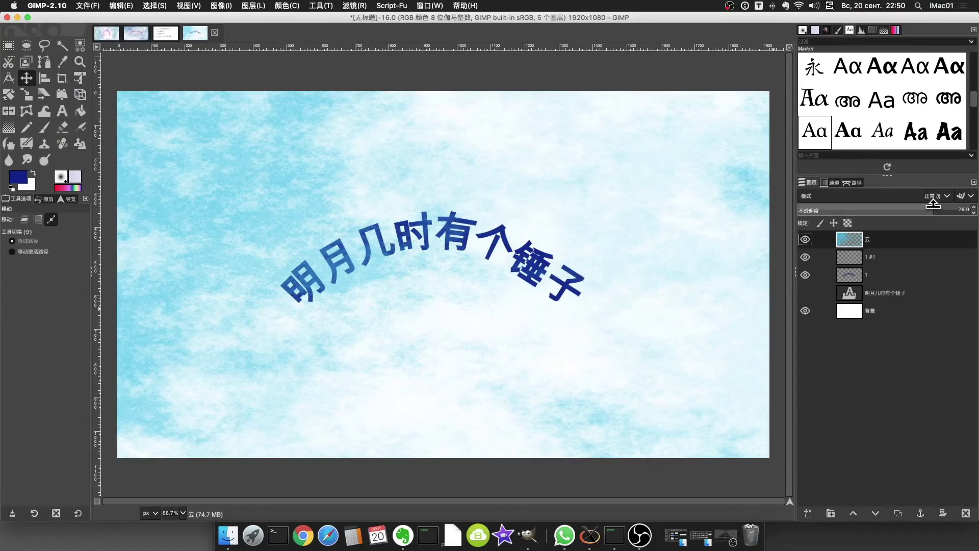
pyautogui.moveTo(877, 203); pyautogui.dragTo(848, 206)
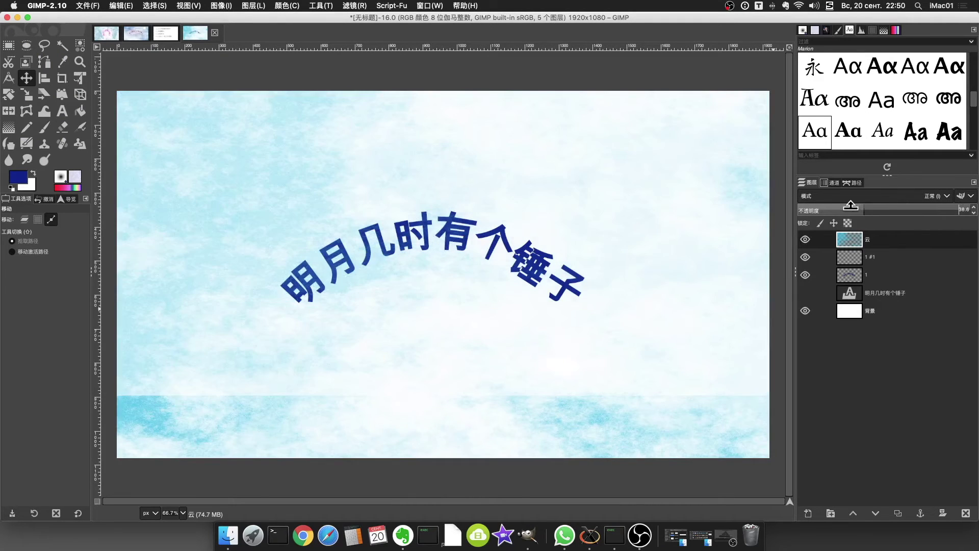
pyautogui.moveTo(914, 207)
pyautogui.mouseDown()
pyautogui.moveTo(894, 207)
pyautogui.moveTo(974, 207)
pyautogui.mouseUp()
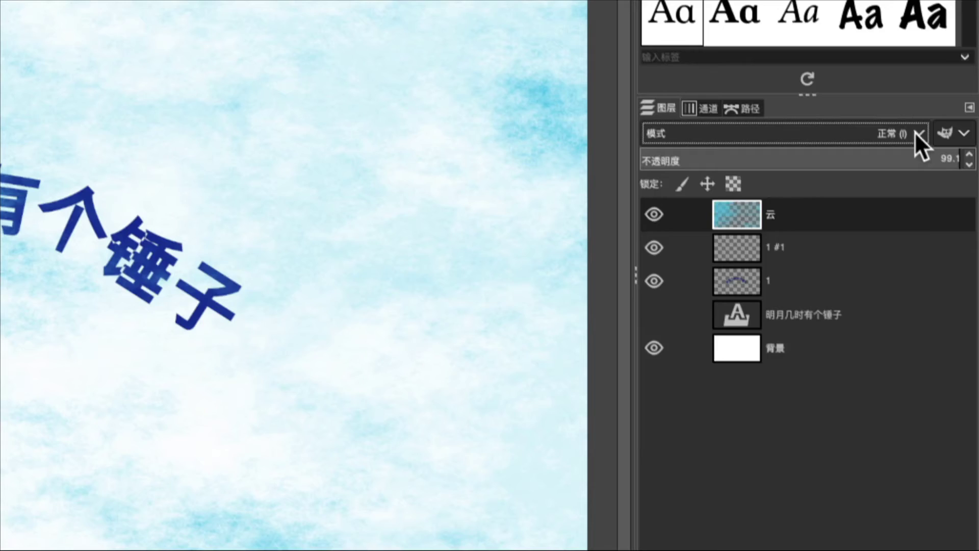
pyautogui.click(914, 132)
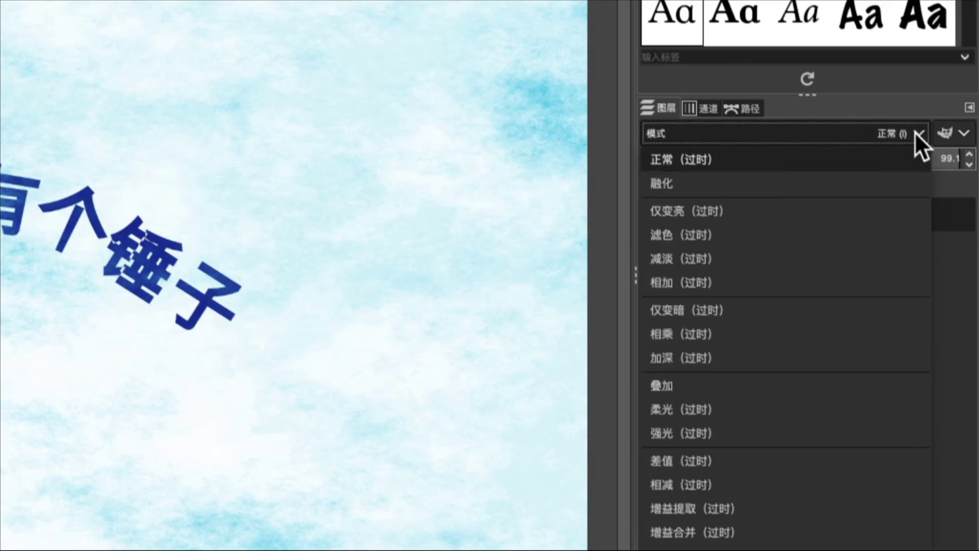
pyautogui.click(807, 182)
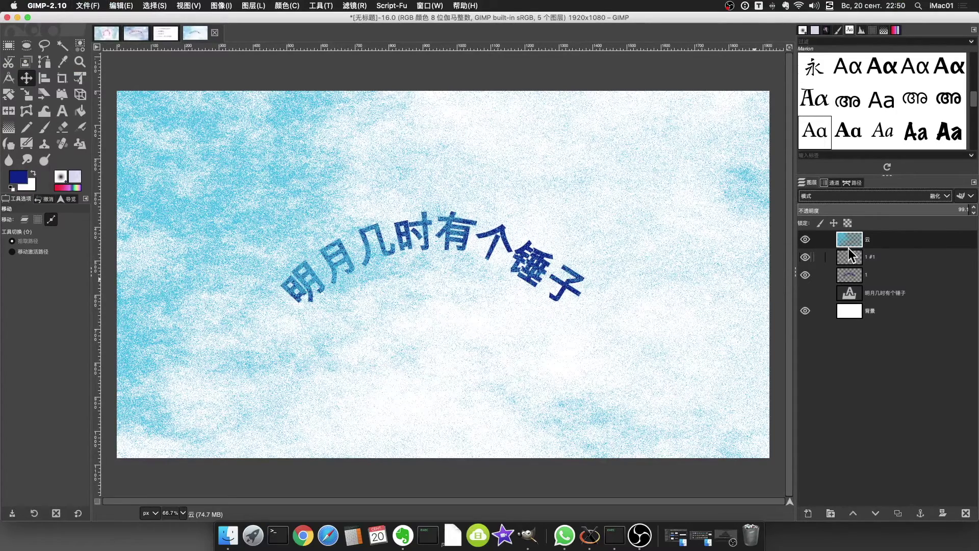
pyautogui.hotkey('ctrl', 'z')
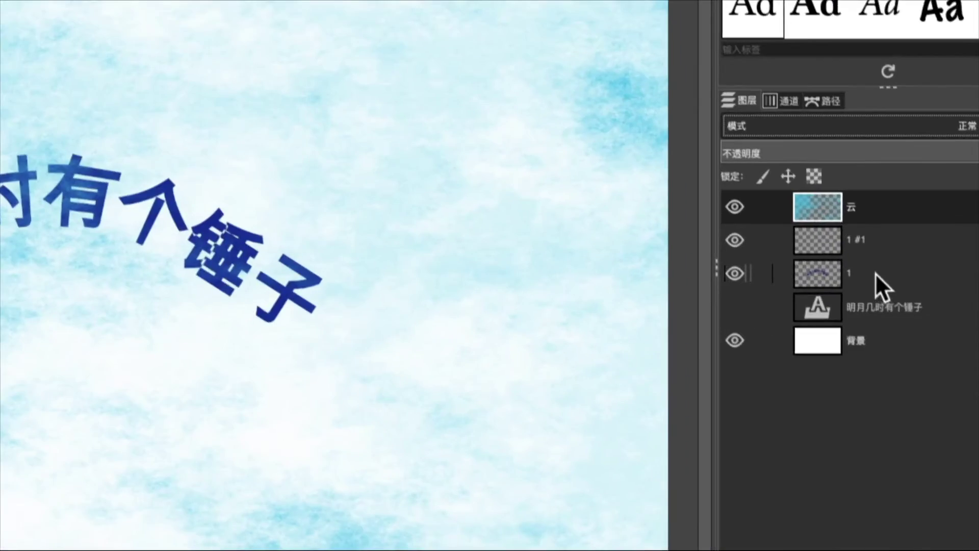
pyautogui.click(851, 275)
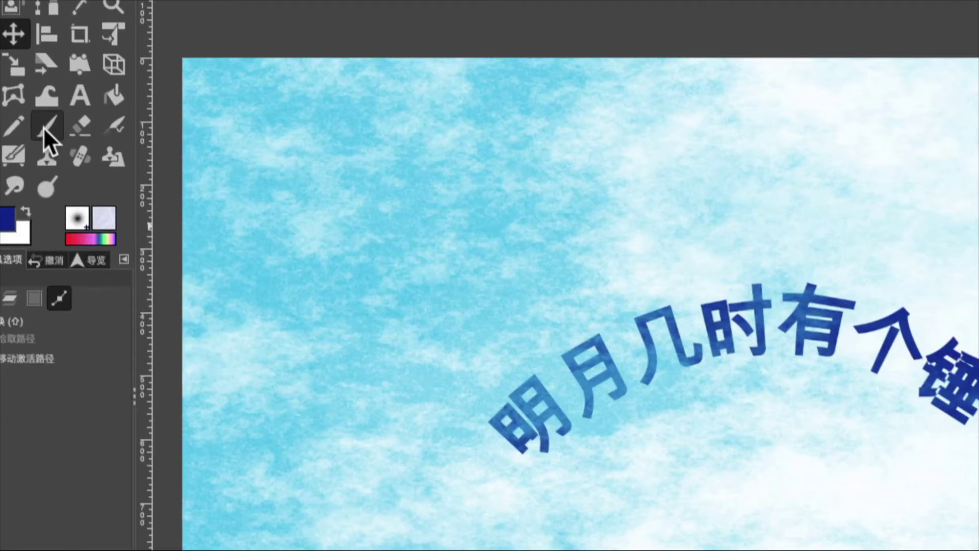
# Set up the Paintbrush with pink-red foreground f10d58 and brush size 466
pyautogui.click(44, 128)
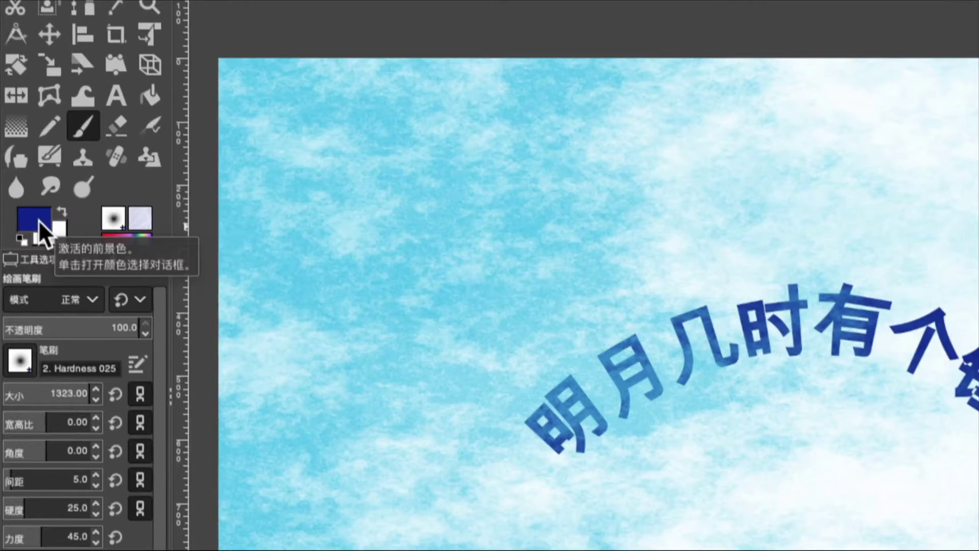
pyautogui.click(37, 220)
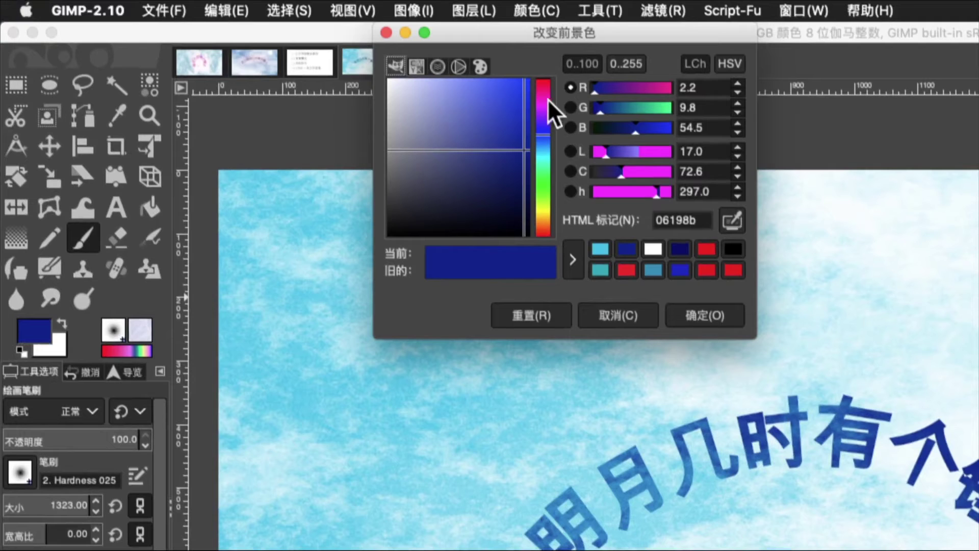
pyautogui.click(544, 86)
pyautogui.moveTo(516, 87); pyautogui.dragTo(521, 84)
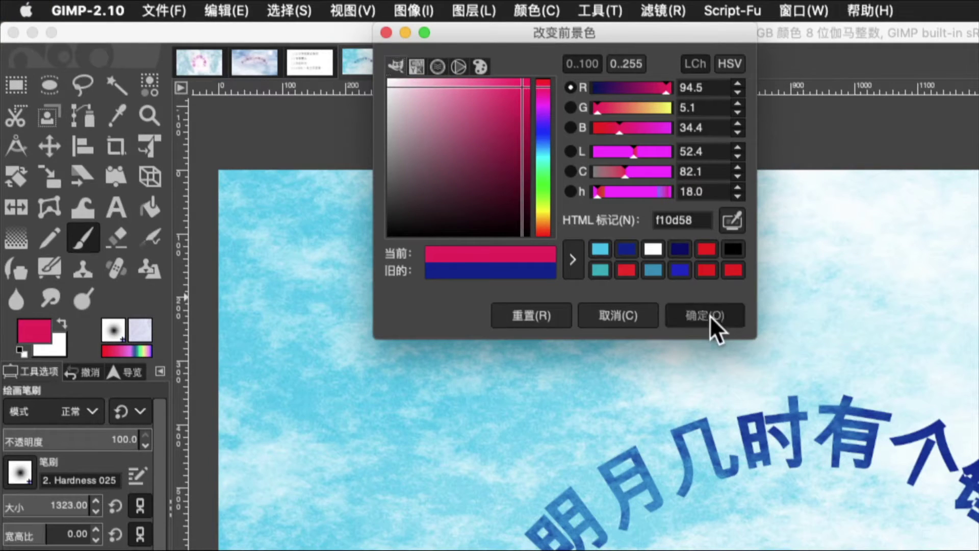
pyautogui.click(710, 315)
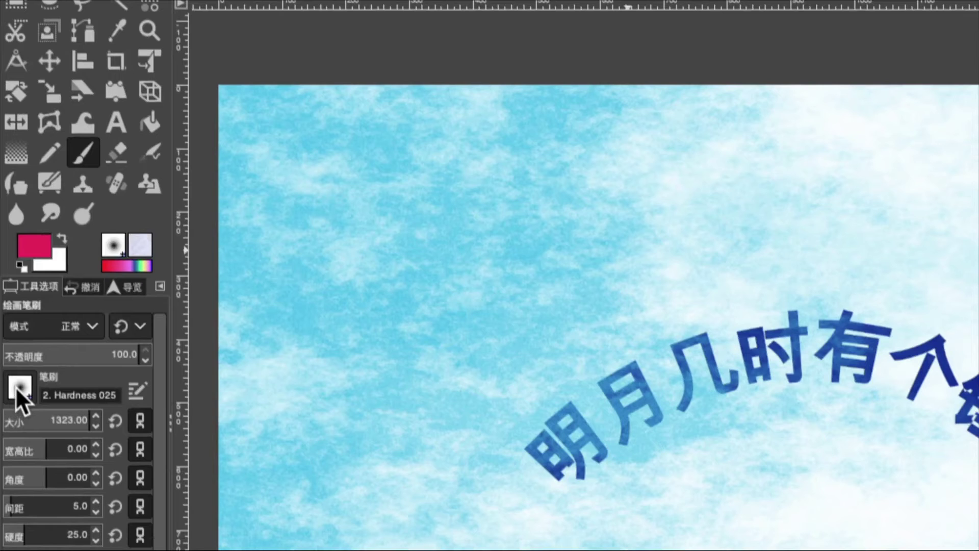
pyautogui.click(15, 387)
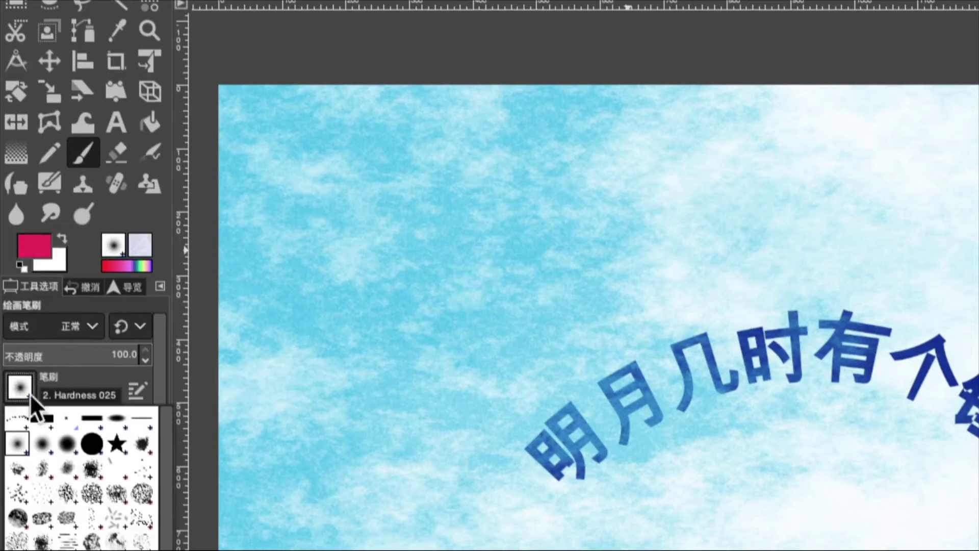
pyautogui.click(18, 384)
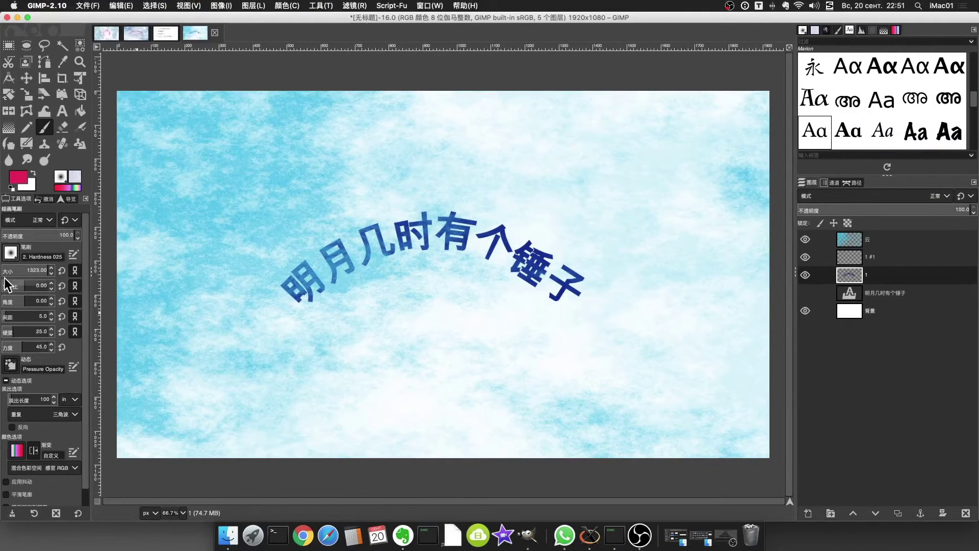
pyautogui.write('466')
pyautogui.press('Return')
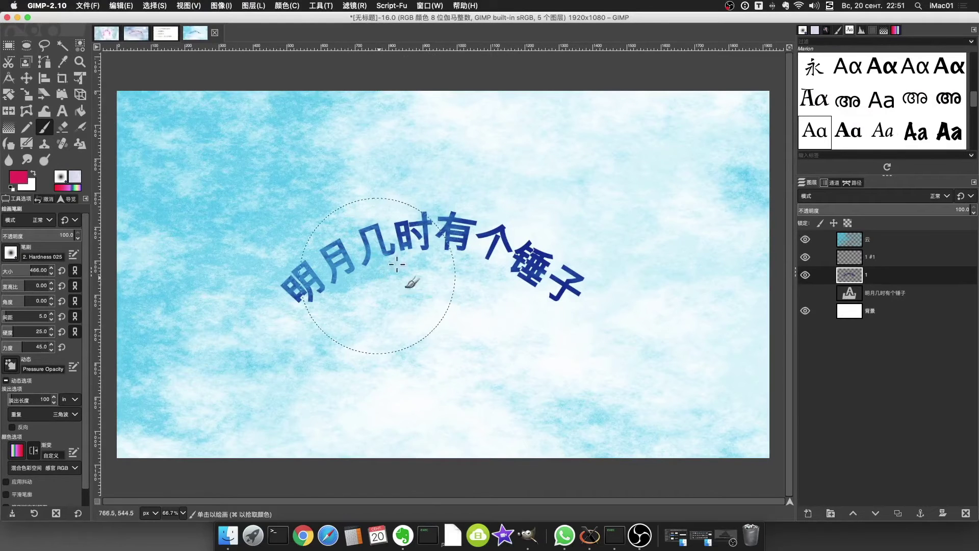
# Paint a pink glow along the curved text on layer 1 #1
pyautogui.click(878, 260)
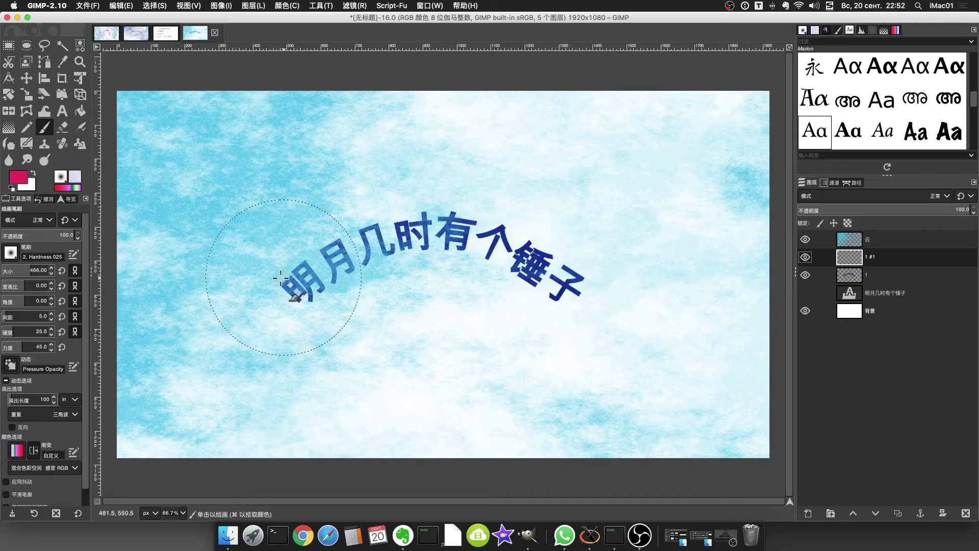
pyautogui.click(431, 236)
pyautogui.moveTo(432, 236)
pyautogui.mouseDown()
pyautogui.moveTo(547, 276)
pyautogui.moveTo(411, 240)
pyautogui.moveTo(390, 252)
pyautogui.moveTo(383, 240)
pyautogui.moveTo(338, 258)
pyautogui.moveTo(309, 289)
pyautogui.moveTo(295, 284)
pyautogui.moveTo(306, 255)
pyautogui.moveTo(426, 197)
pyautogui.moveTo(439, 225)
pyautogui.moveTo(415, 193)
pyautogui.moveTo(430, 159)
pyautogui.mouseUp()
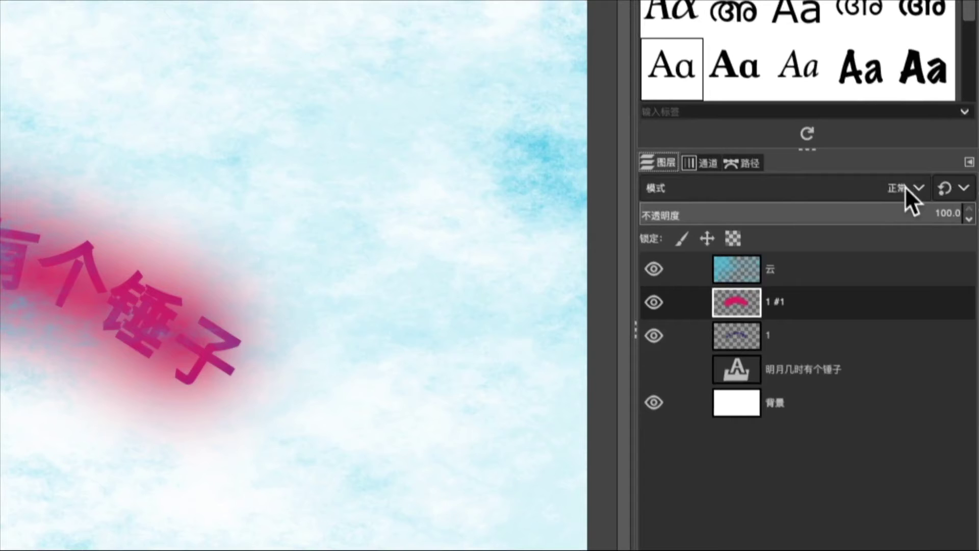
# Set layer 1 #1 to Overlay, move it to the top, then view the numbered list slide
pyautogui.click(907, 190)
pyautogui.scroll(-3, 781, 382)
pyautogui.scroll(-2, 770, 434)
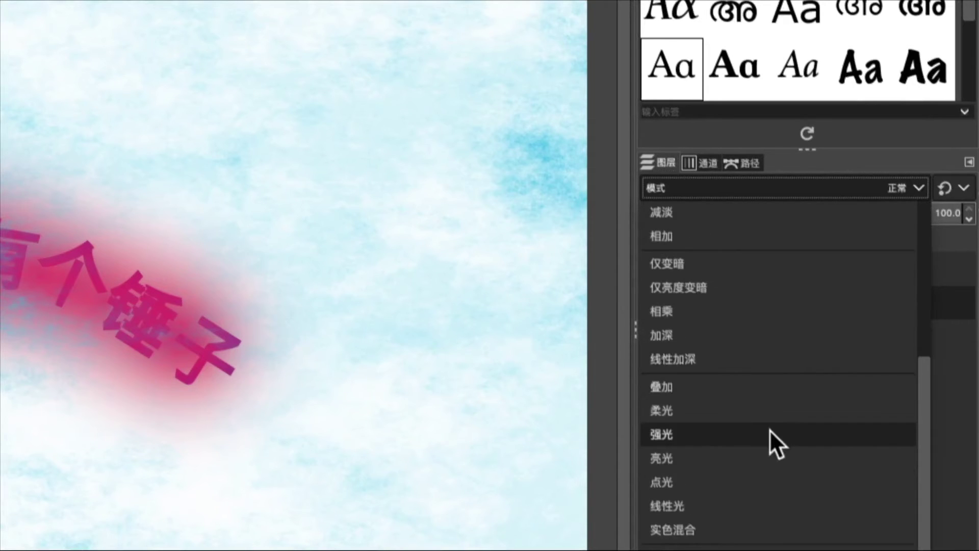
pyautogui.click(749, 386)
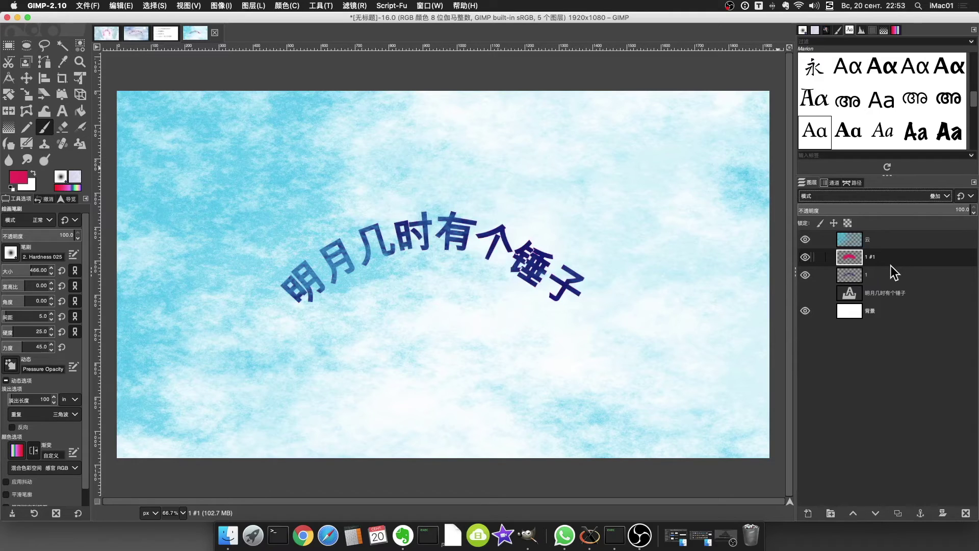
pyautogui.moveTo(889, 259); pyautogui.dragTo(885, 233)
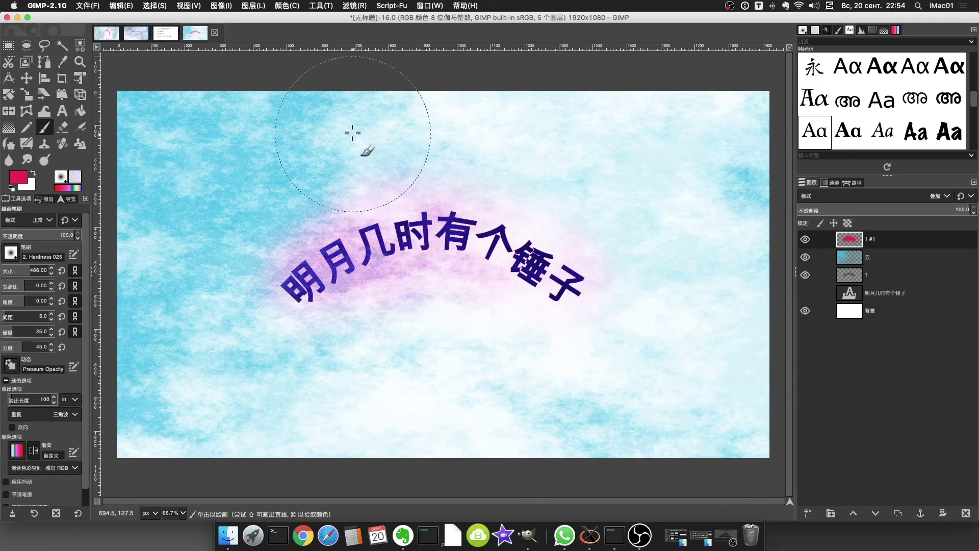
pyautogui.click(166, 34)
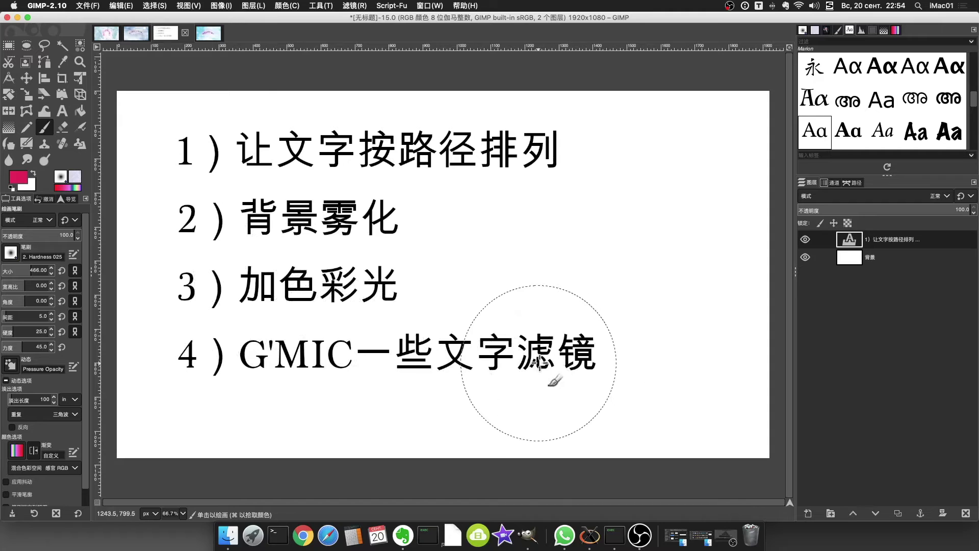
# On the sky image, duplicate layer 1 and hide the original
pyautogui.click(207, 33)
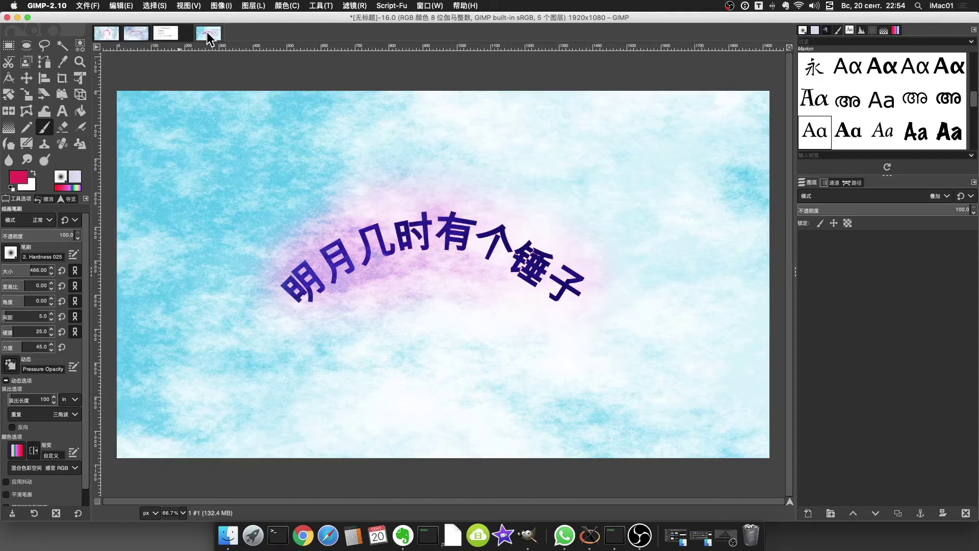
pyautogui.click(892, 277)
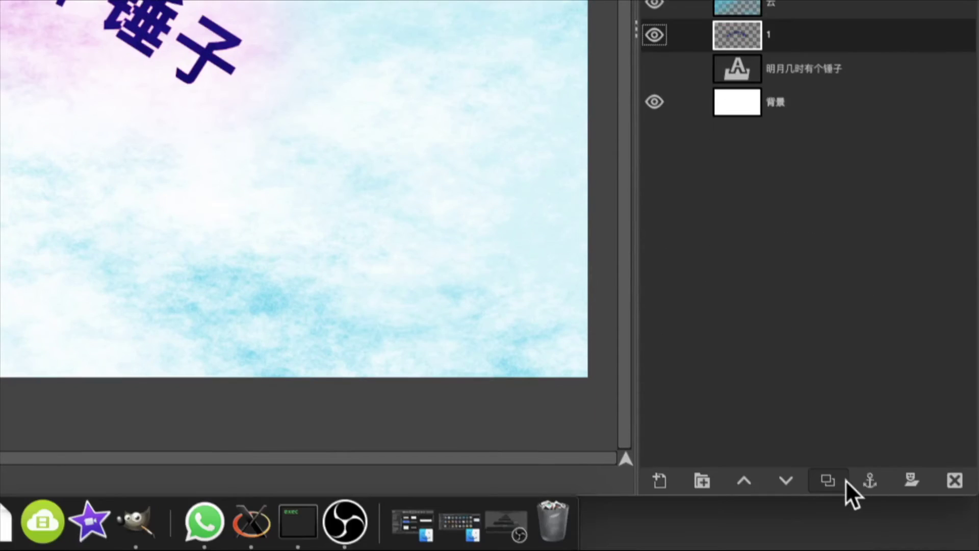
pyautogui.click(828, 480)
pyautogui.click(655, 80)
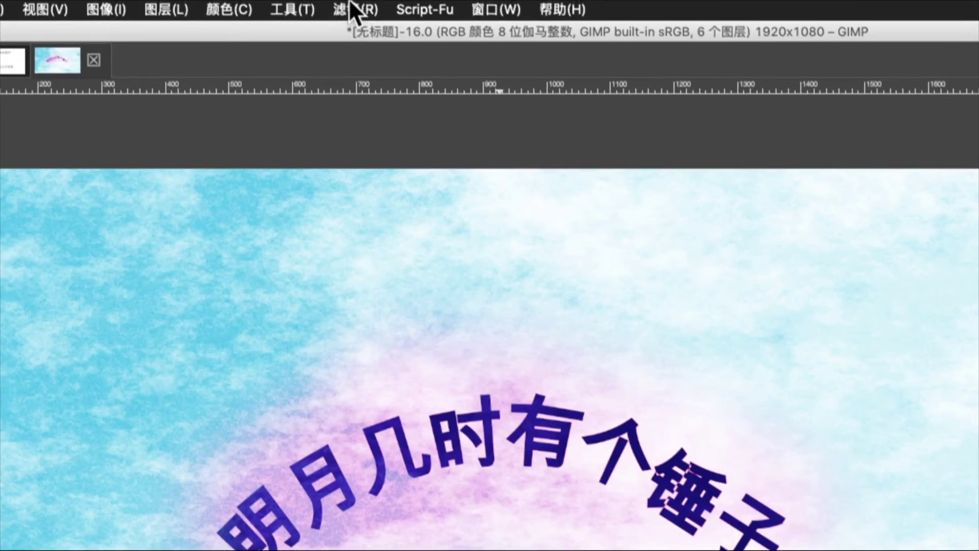
# Apply G'MIC-Qt Textured Glass with lower horizontal and higher vertical amplitude
pyautogui.click(353, 6)
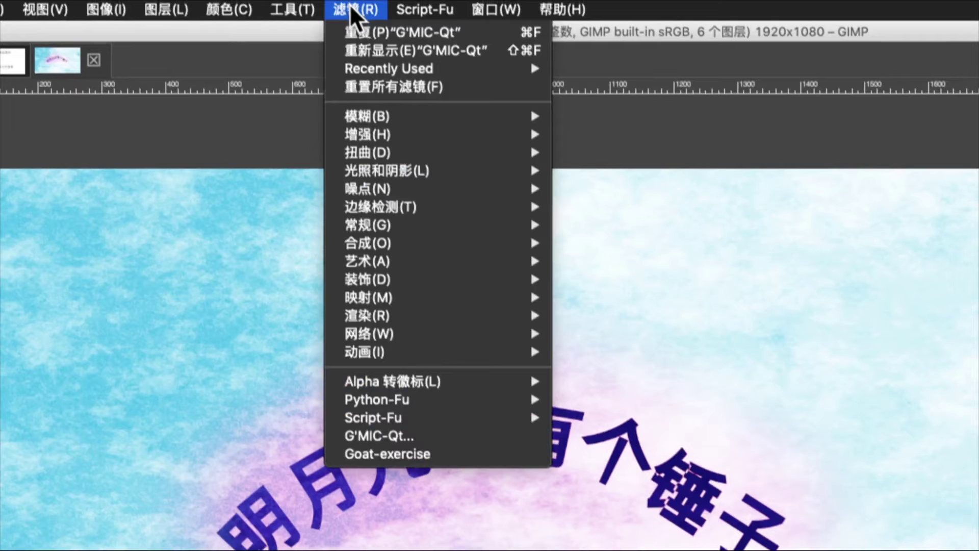
pyautogui.click(427, 435)
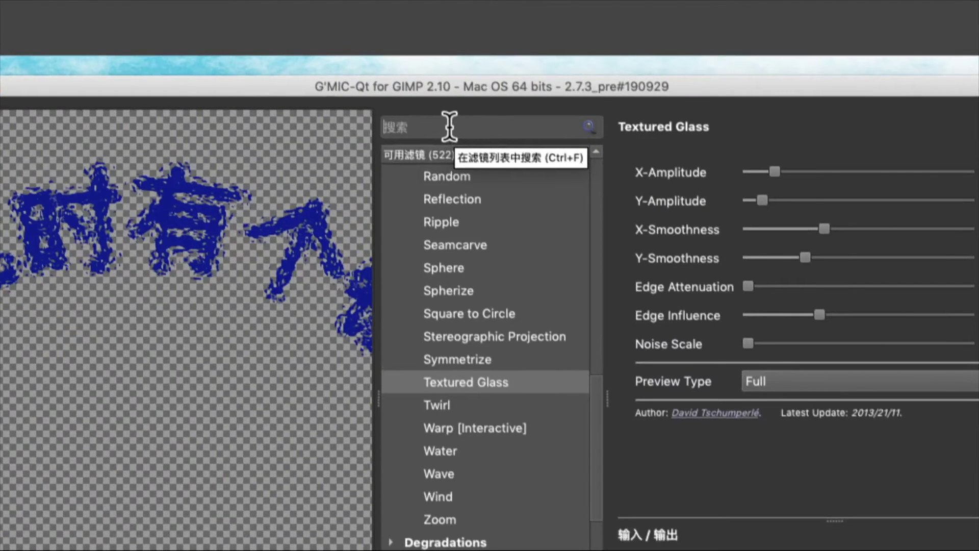
pyautogui.write('text')
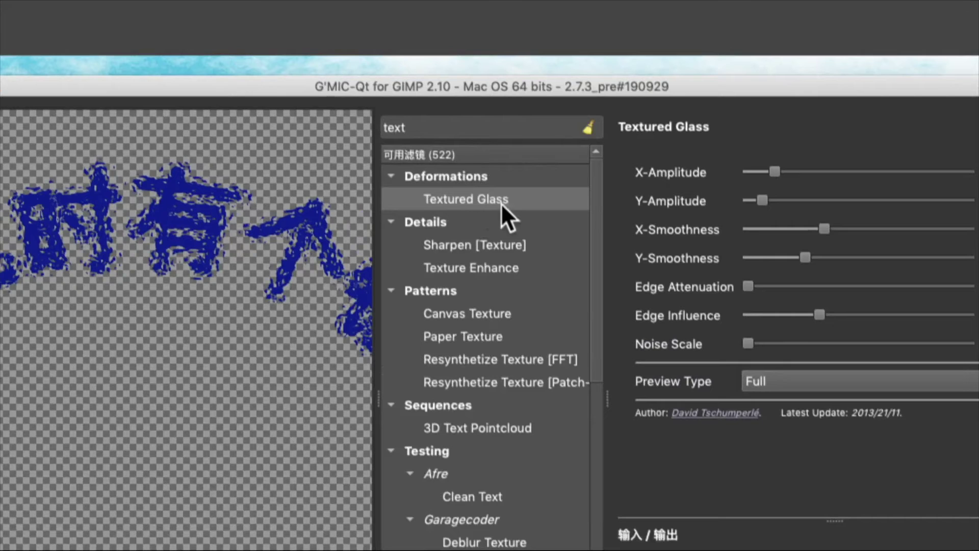
pyautogui.click(459, 198)
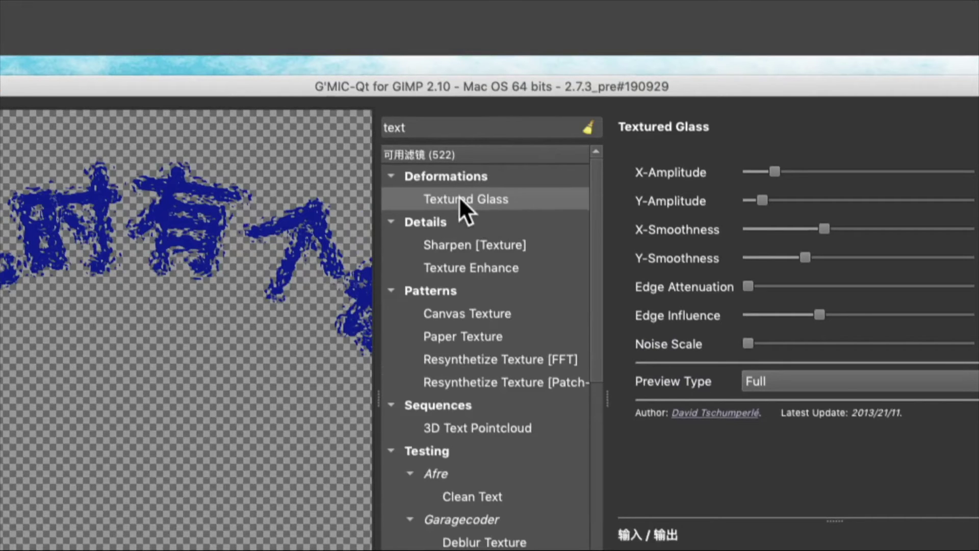
pyautogui.moveTo(773, 171); pyautogui.dragTo(766, 171)
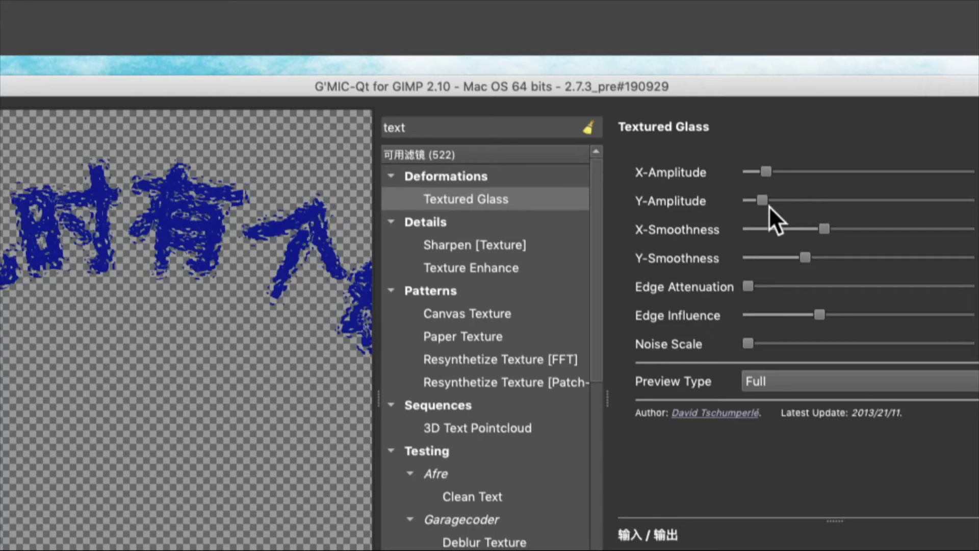
pyautogui.click(770, 201)
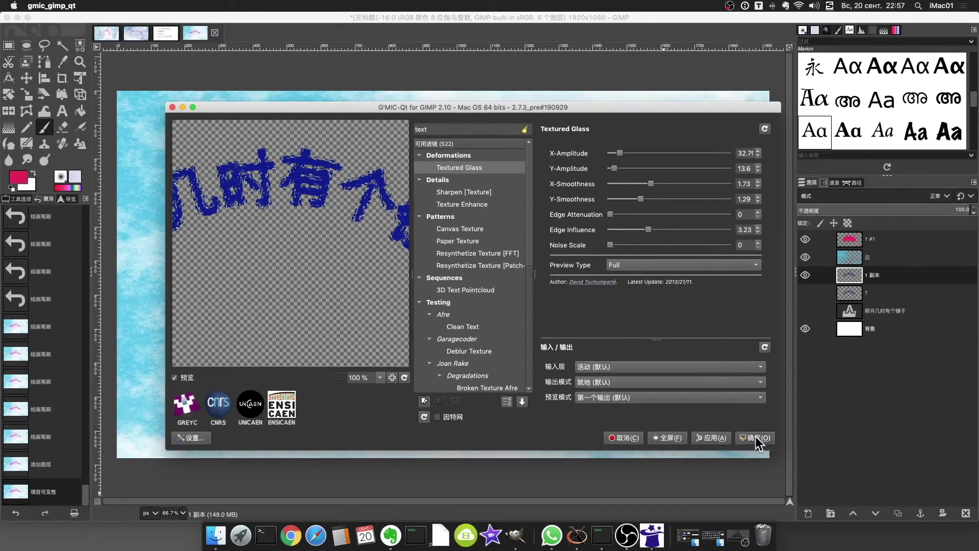
pyautogui.click(754, 437)
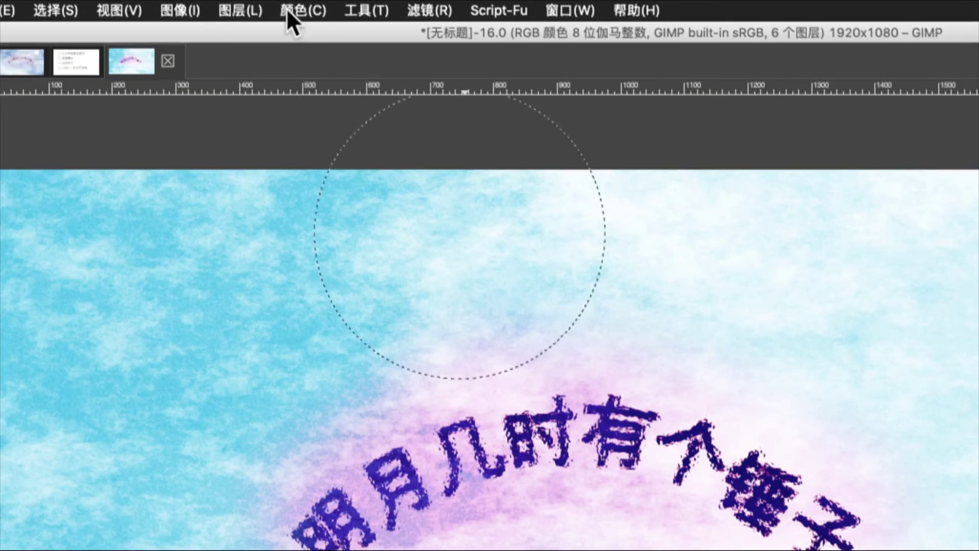
# Shift the textured copy's hue to 49.7 with Hue-Saturation, turning it purple
pyautogui.click(282, 5)
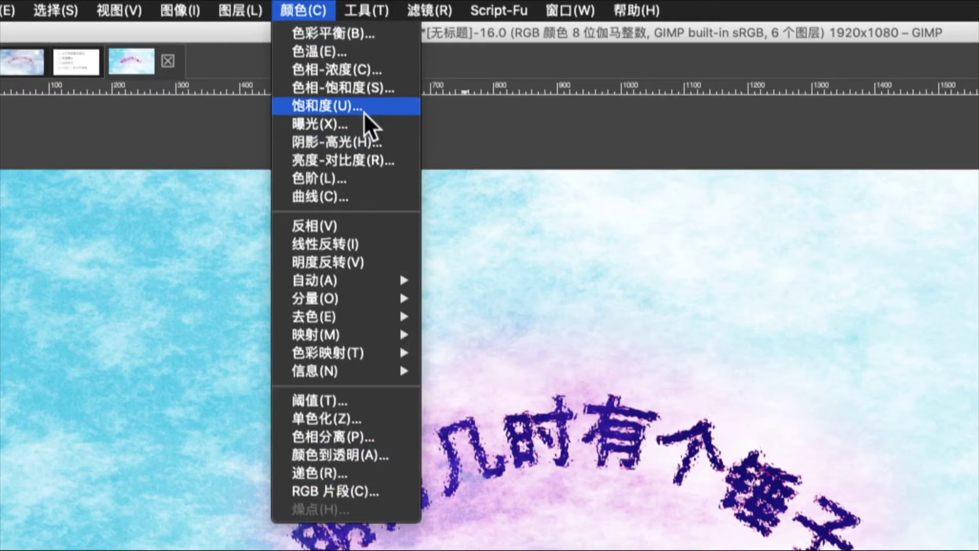
pyautogui.click(366, 88)
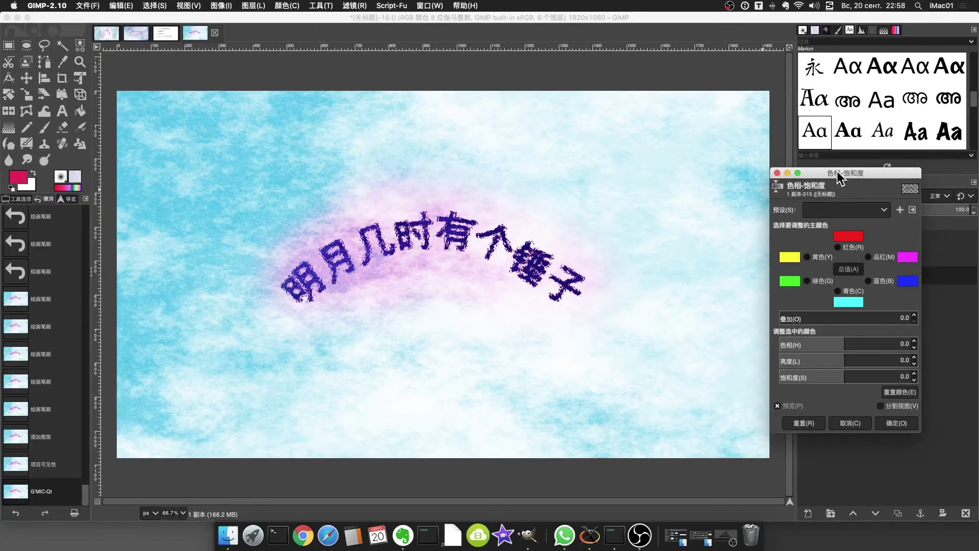
pyautogui.moveTo(837, 174); pyautogui.dragTo(694, 125)
pyautogui.moveTo(702, 291)
pyautogui.mouseDown()
pyautogui.moveTo(720, 291)
pyautogui.moveTo(679, 294)
pyautogui.moveTo(732, 293)
pyautogui.moveTo(704, 310)
pyautogui.moveTo(746, 327)
pyautogui.mouseUp()
pyautogui.click(753, 375)
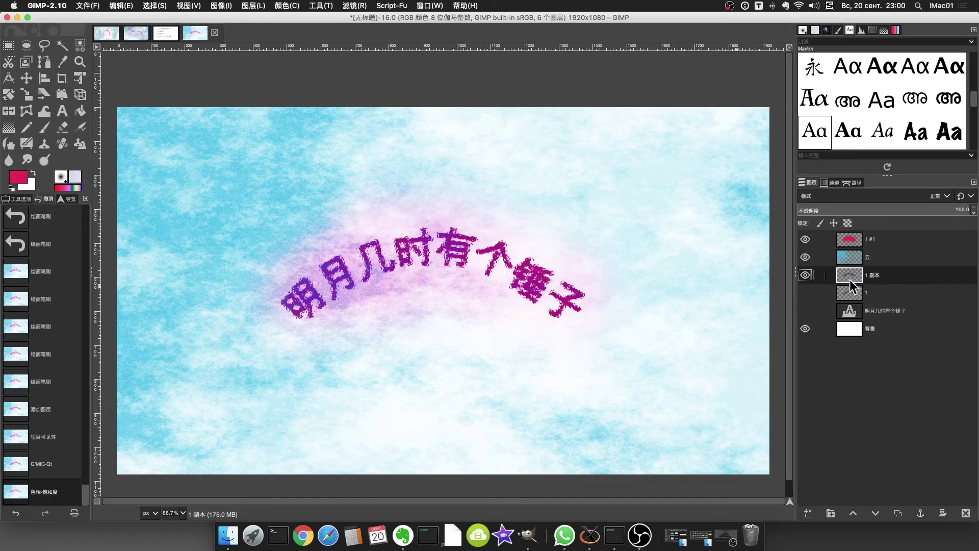
# Hide the '1 副本' copy and show the original layer 1 instead
pyautogui.click(885, 294)
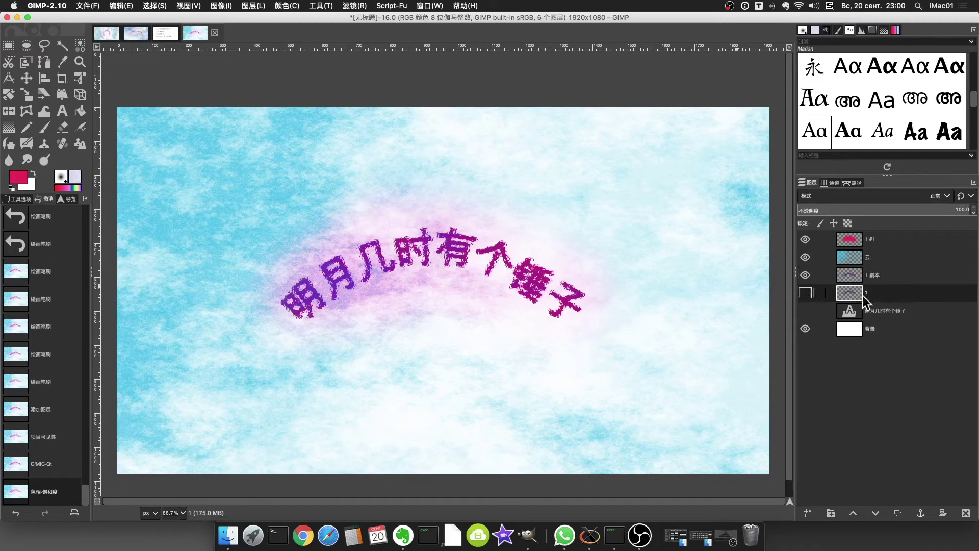
pyautogui.click(805, 276)
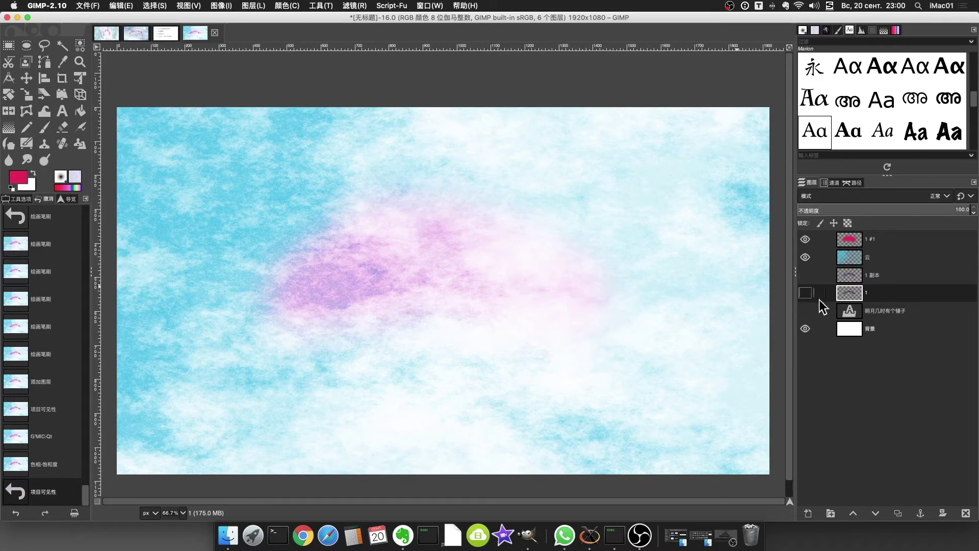
pyautogui.click(805, 293)
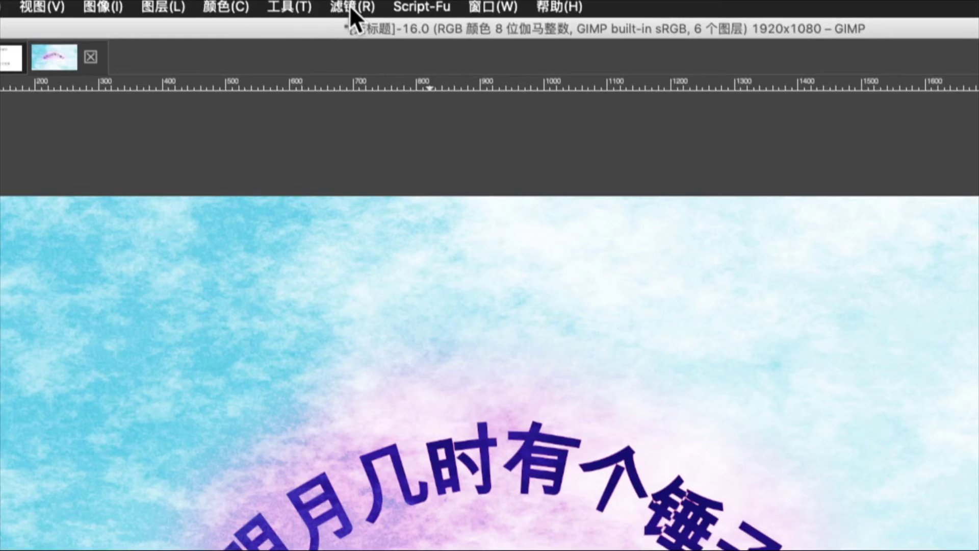
# Apply Enhance > High Pass with Std. Dev. 9.2 and contrast 0.697 to layer 1
pyautogui.click(354, 6)
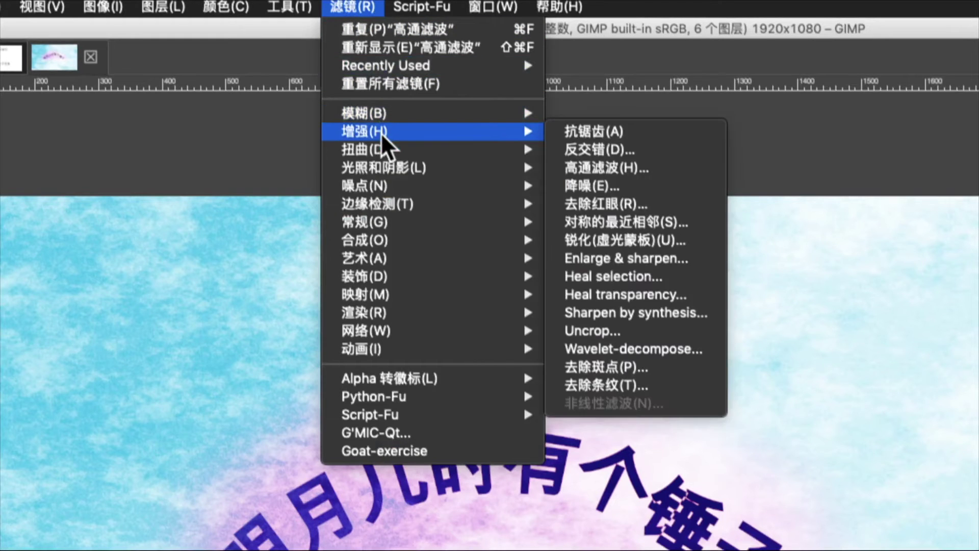
pyautogui.moveTo(364, 131)
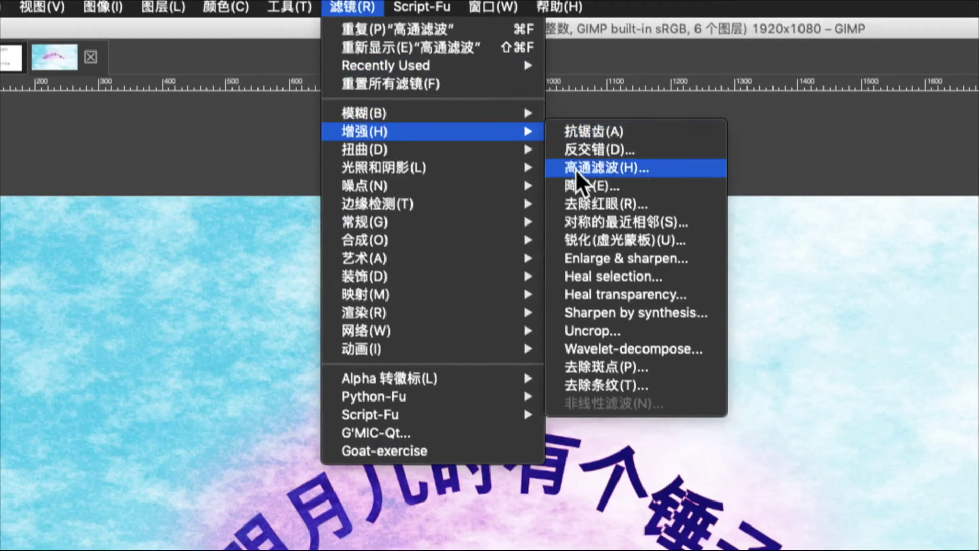
pyautogui.click(616, 166)
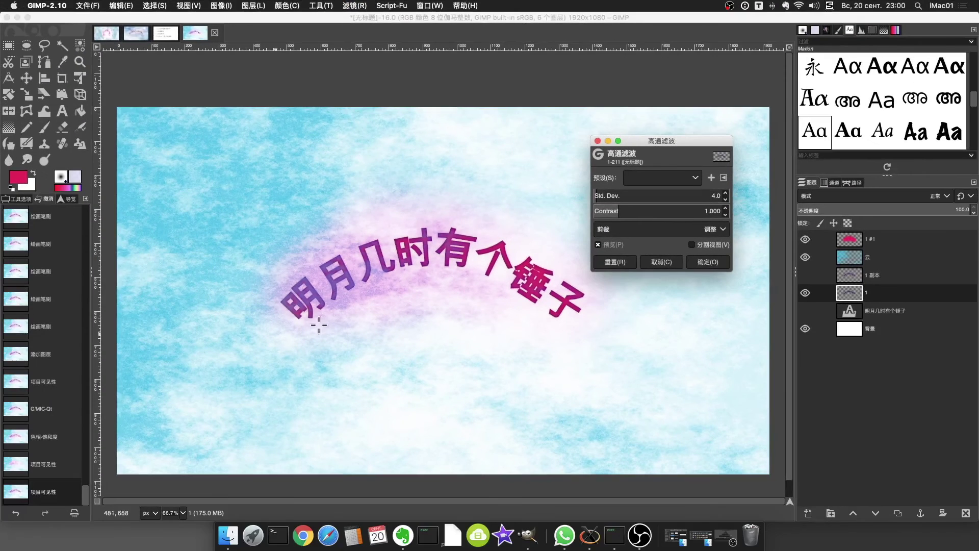
pyautogui.moveTo(632, 202); pyautogui.dragTo(637, 192)
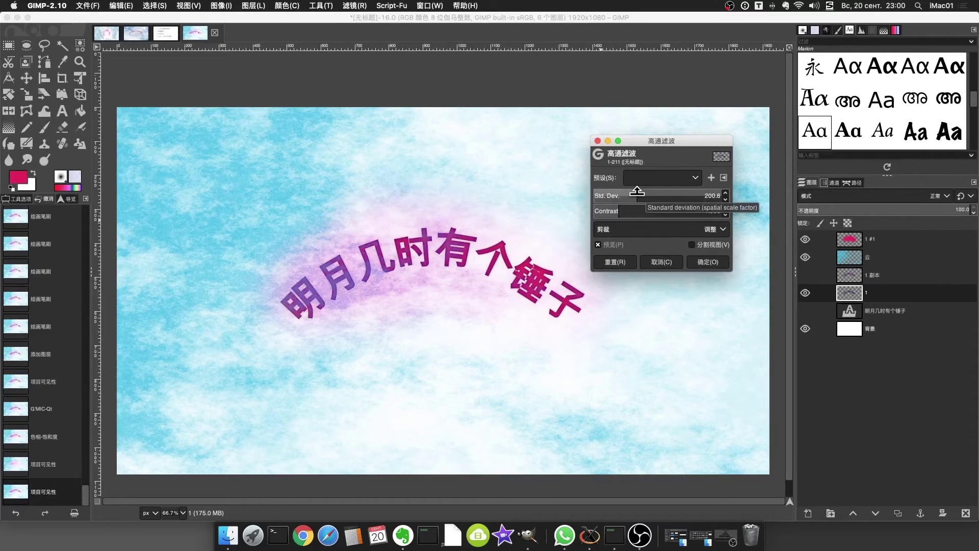
pyautogui.moveTo(637, 192); pyautogui.dragTo(629, 191)
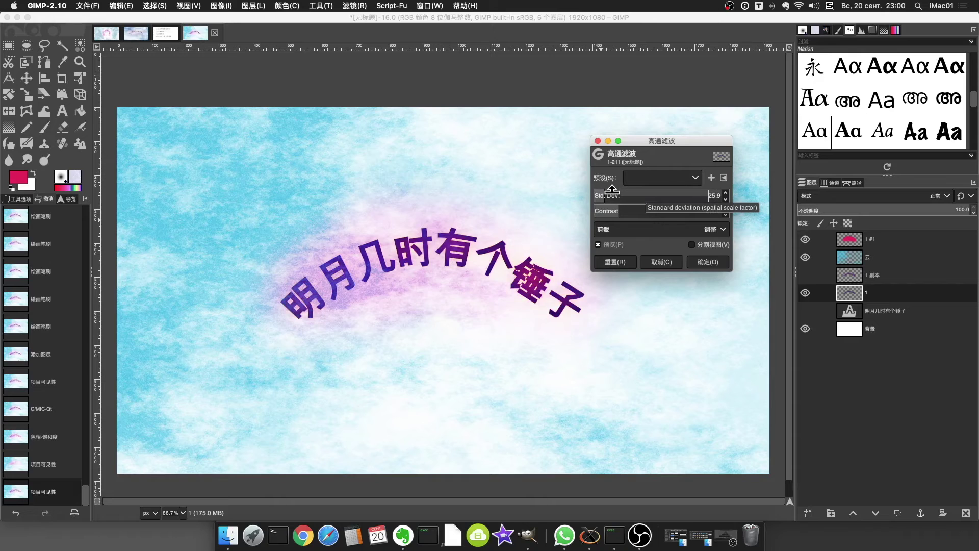
pyautogui.click(606, 192)
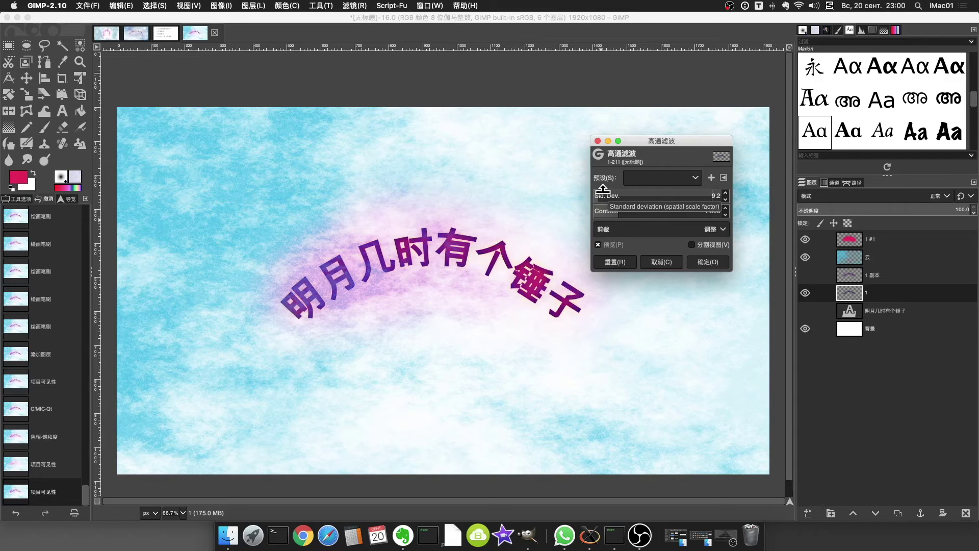
pyautogui.moveTo(620, 205); pyautogui.dragTo(612, 205)
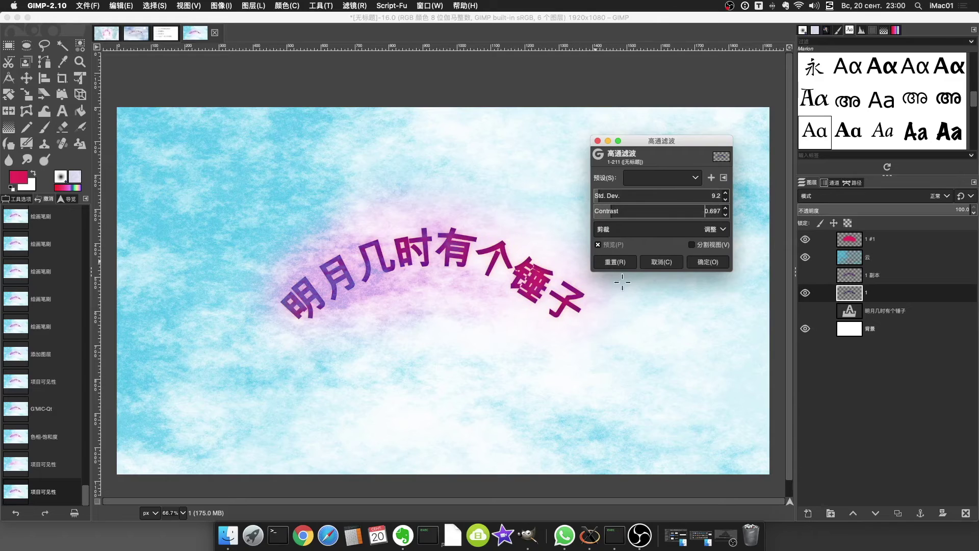
pyautogui.click(705, 262)
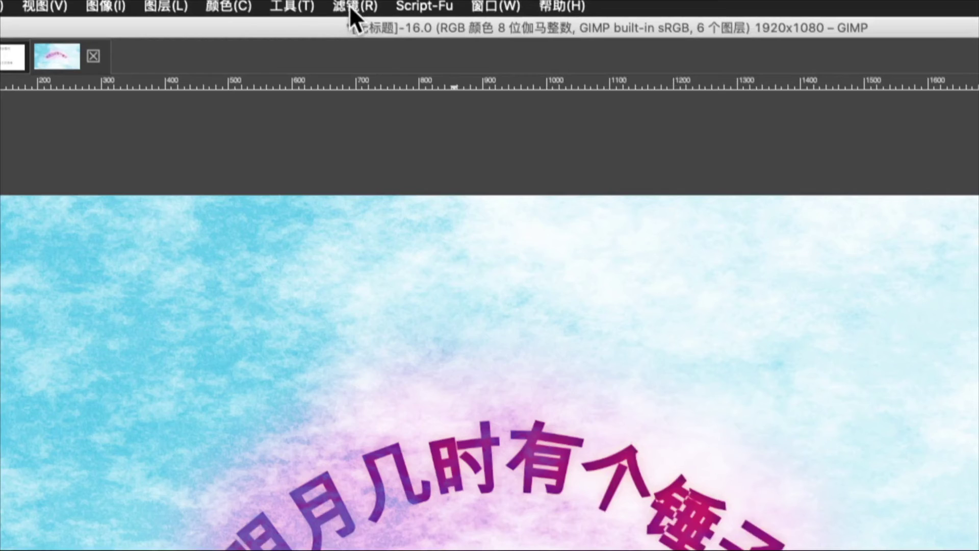
pyautogui.click(354, 5)
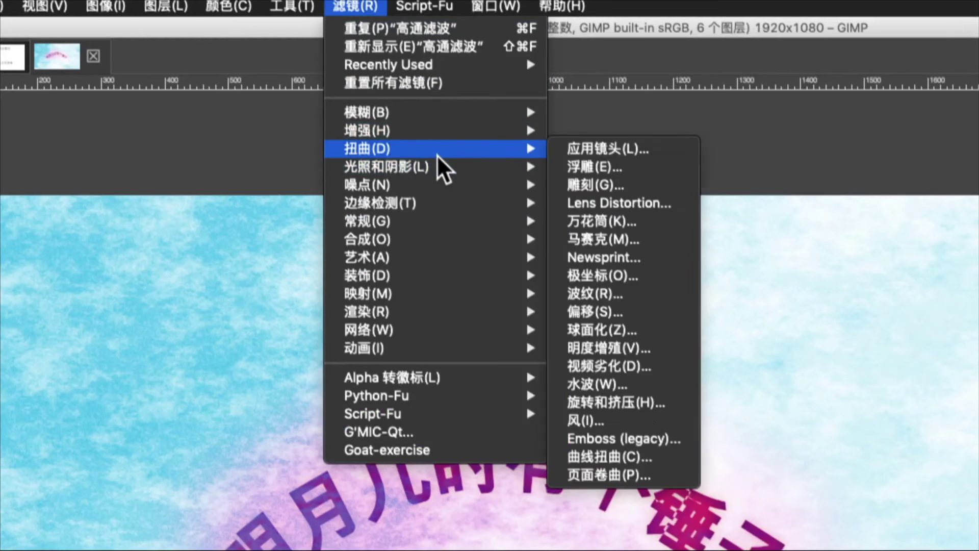
pyautogui.moveTo(367, 149)
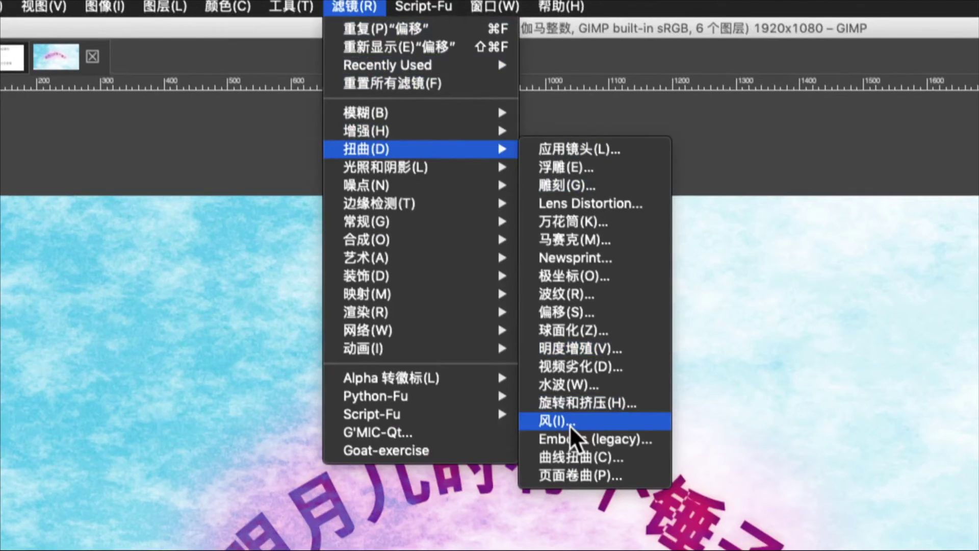
# Apply the Distorts > Wind filter to the lettering with default settings
pyautogui.click(570, 427)
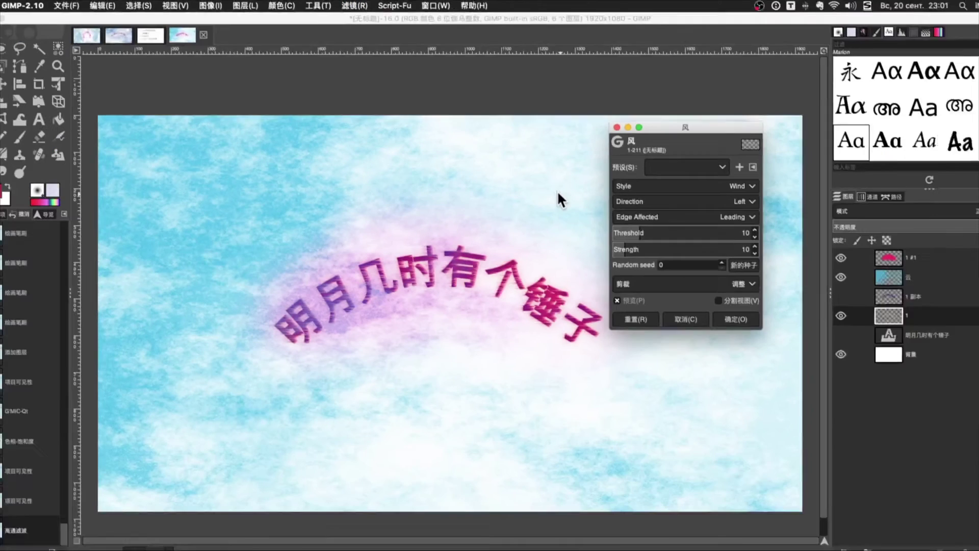
pyautogui.click(727, 314)
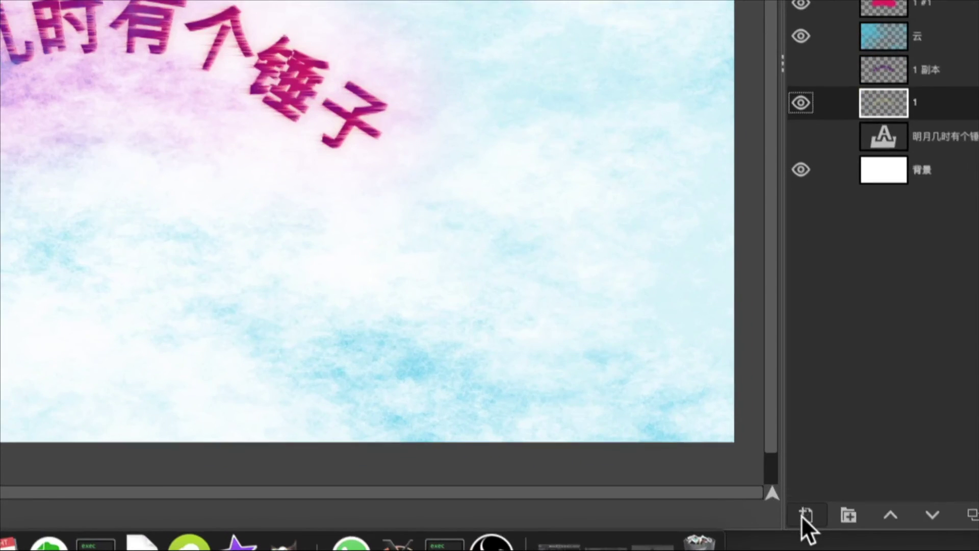
pyautogui.click(808, 513)
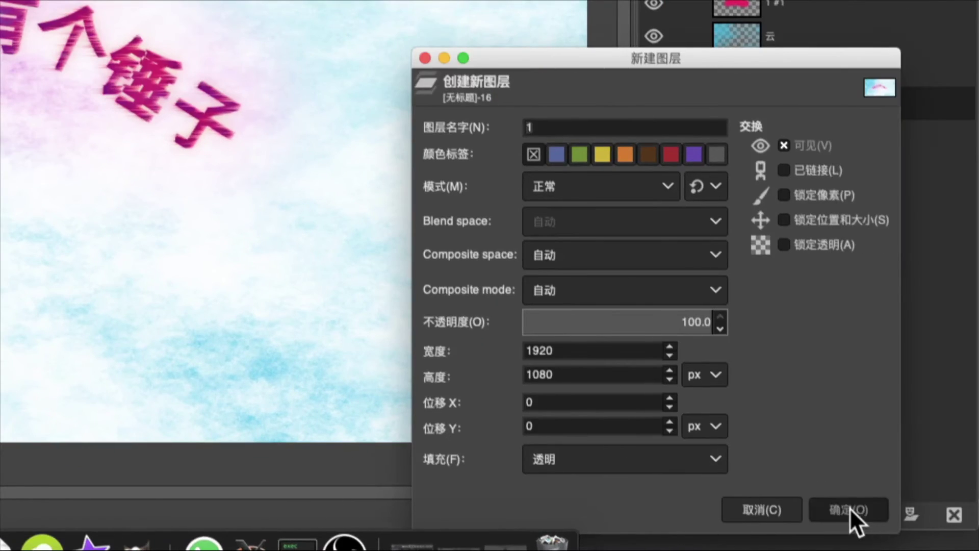
# Add a new transparent layer 1 #2 and set up a hard round white paintbrush
pyautogui.click(848, 507)
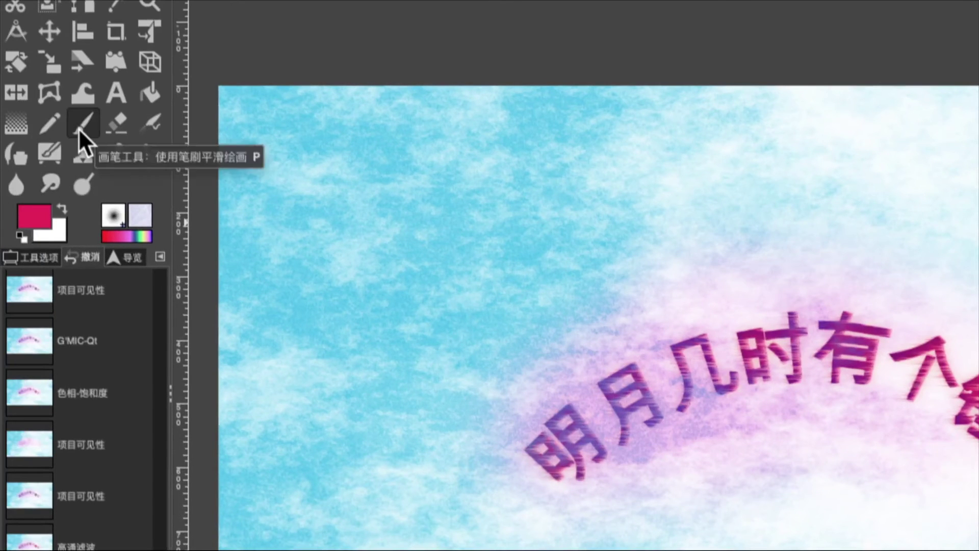
pyautogui.click(79, 127)
pyautogui.click(41, 259)
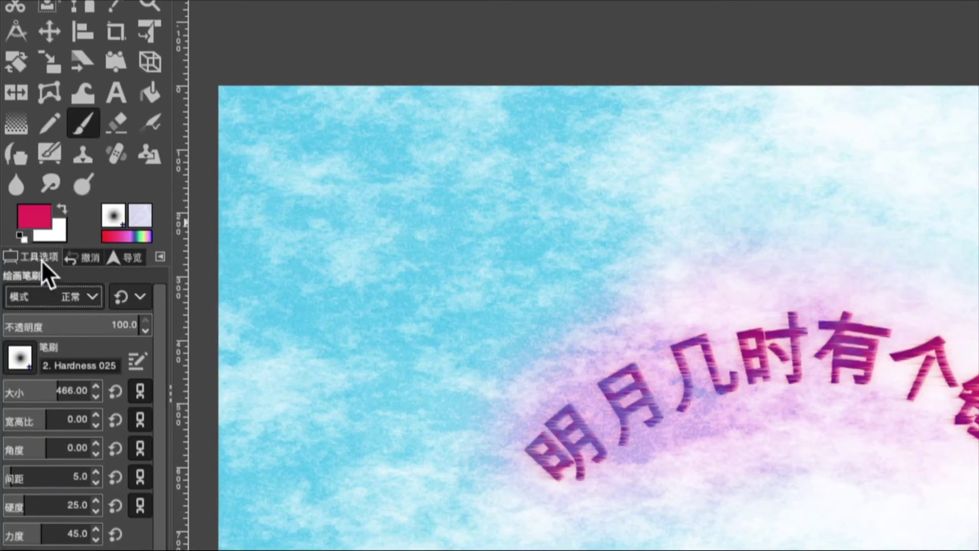
pyautogui.click(19, 359)
pyautogui.click(84, 405)
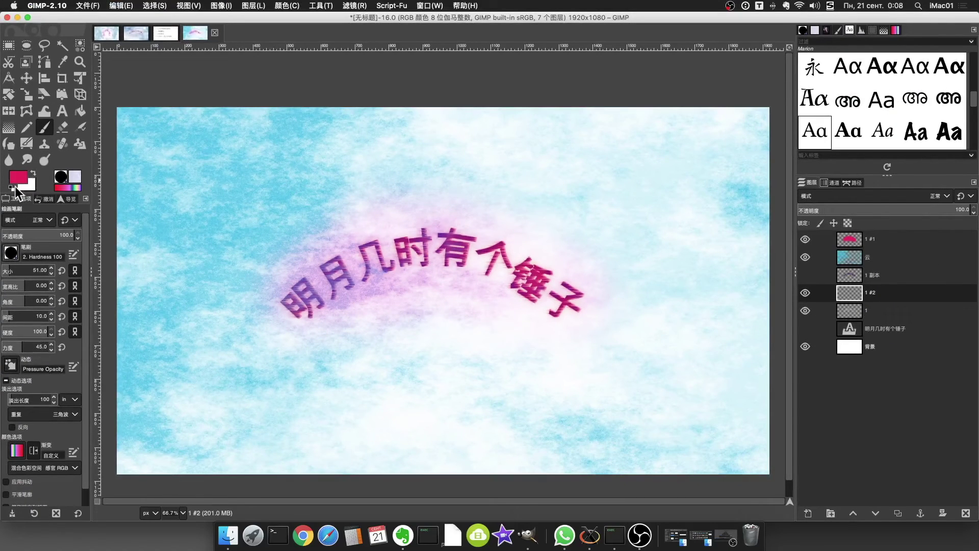
pyautogui.click(33, 174)
# Enlarge the brush to 238 for the moon and raise layer 1 #2 above the 云 cloud layer
pyautogui.click(17, 269)
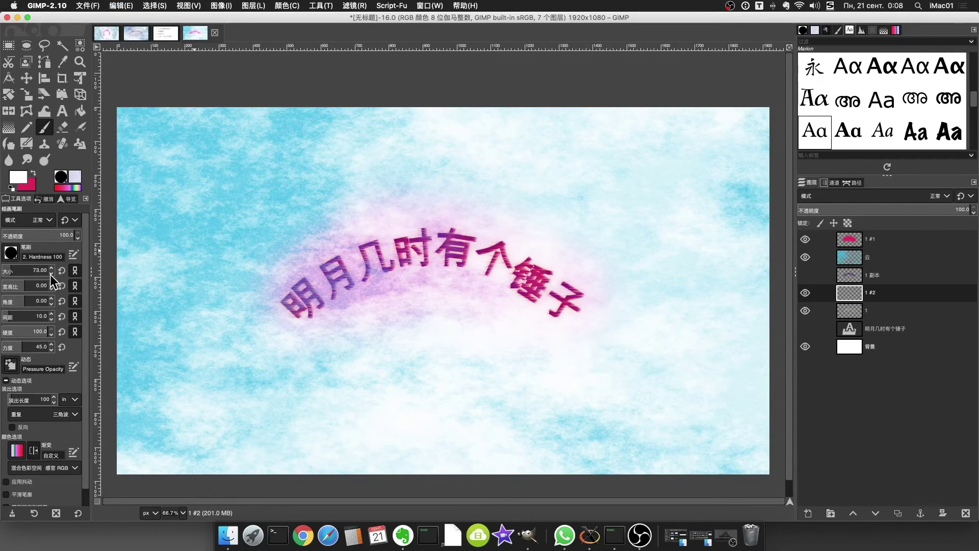
pyautogui.moveTo(14, 266); pyautogui.dragTo(17, 263)
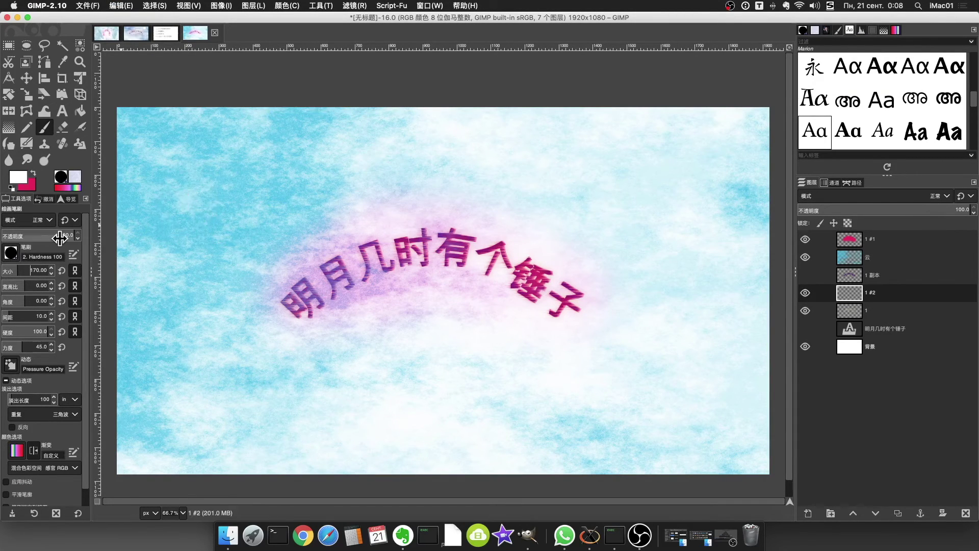
pyautogui.moveTo(17, 263); pyautogui.dragTo(22, 263)
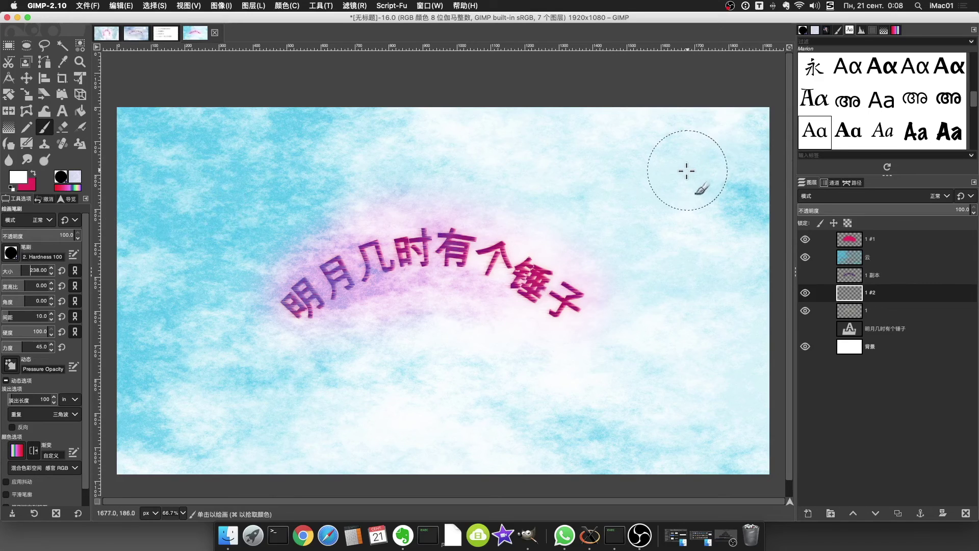
pyautogui.moveTo(884, 294); pyautogui.dragTo(883, 249)
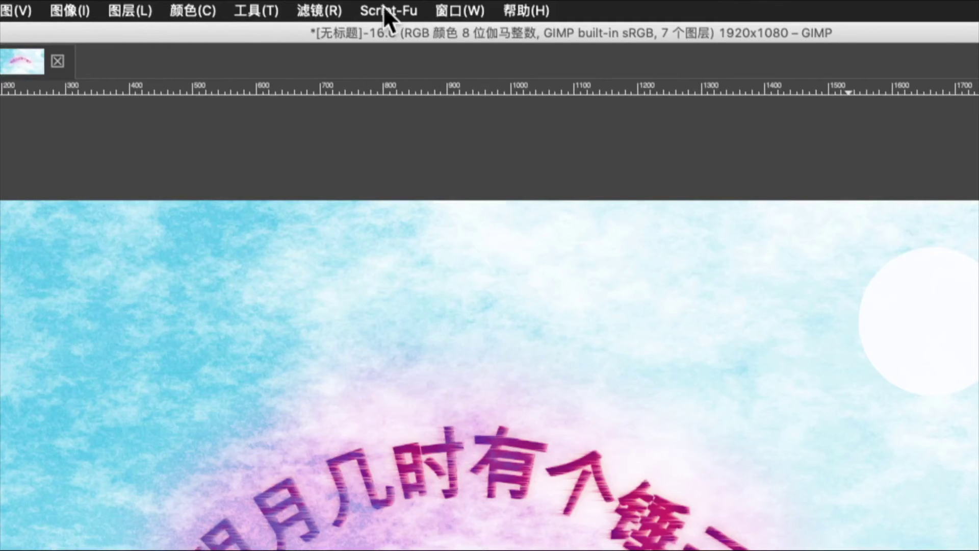
pyautogui.click(319, 11)
pyautogui.moveTo(359, 118)
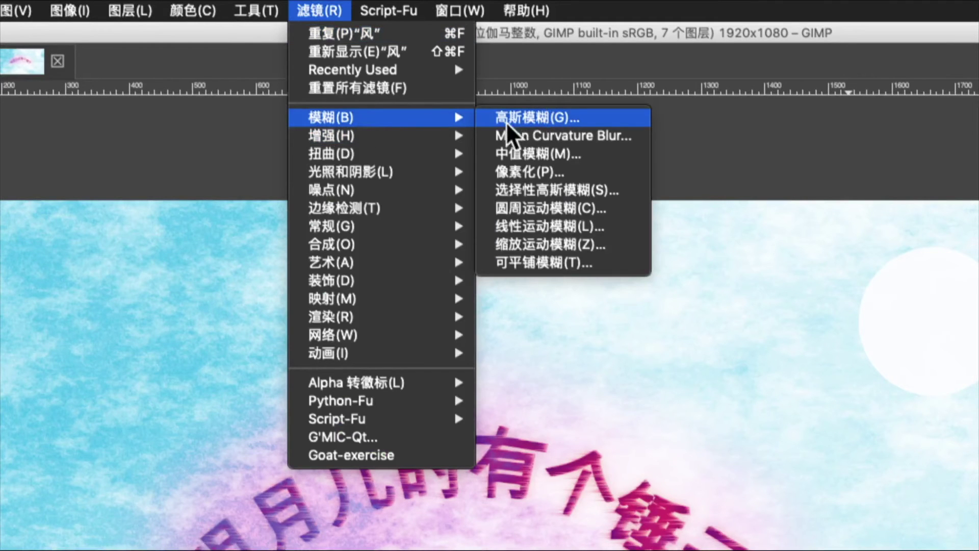
# Apply a Gaussian Blur of about 9.35 to soften the white moon's edges
pyautogui.click(541, 120)
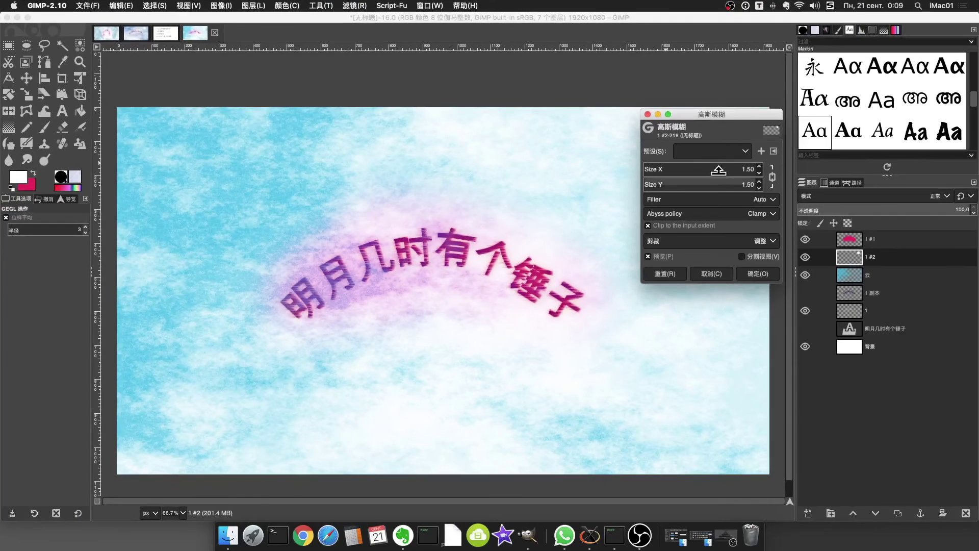
pyautogui.moveTo(683, 109); pyautogui.dragTo(683, 261)
pyautogui.moveTo(597, 318)
pyautogui.mouseDown()
pyautogui.moveTo(637, 318)
pyautogui.moveTo(606, 314)
pyautogui.mouseUp()
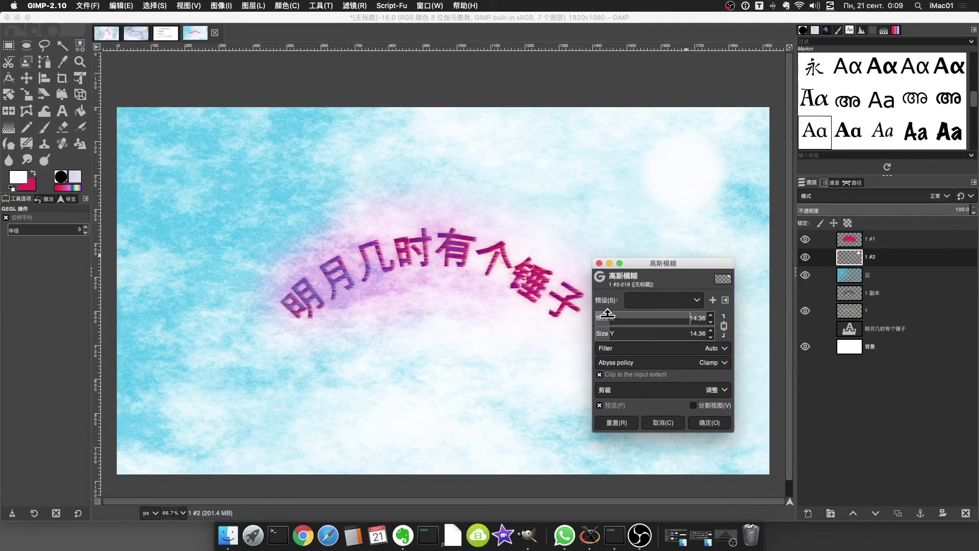
pyautogui.click(710, 422)
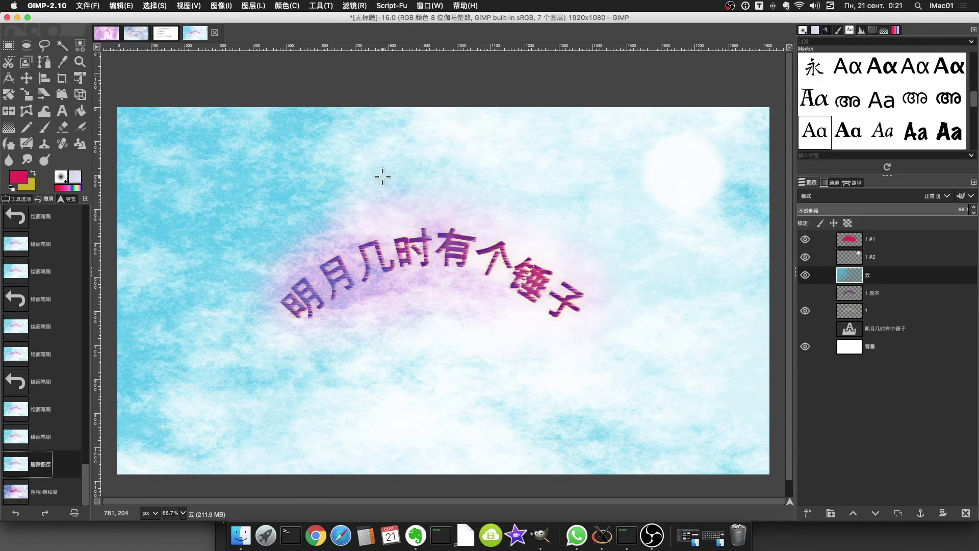
# Compare with the reference, then give the 云 clouds hue 6.3 and lightness −17.5
pyautogui.click(137, 32)
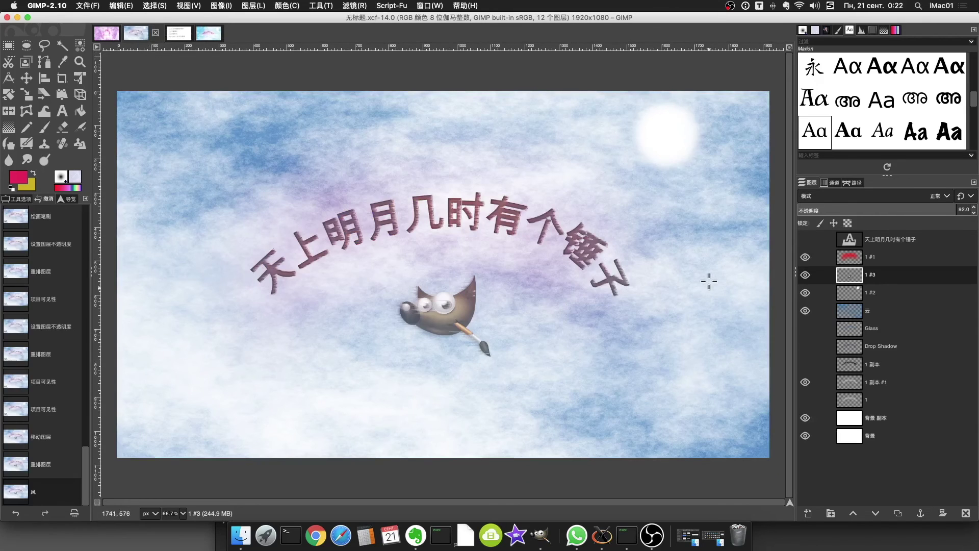
pyautogui.click(209, 32)
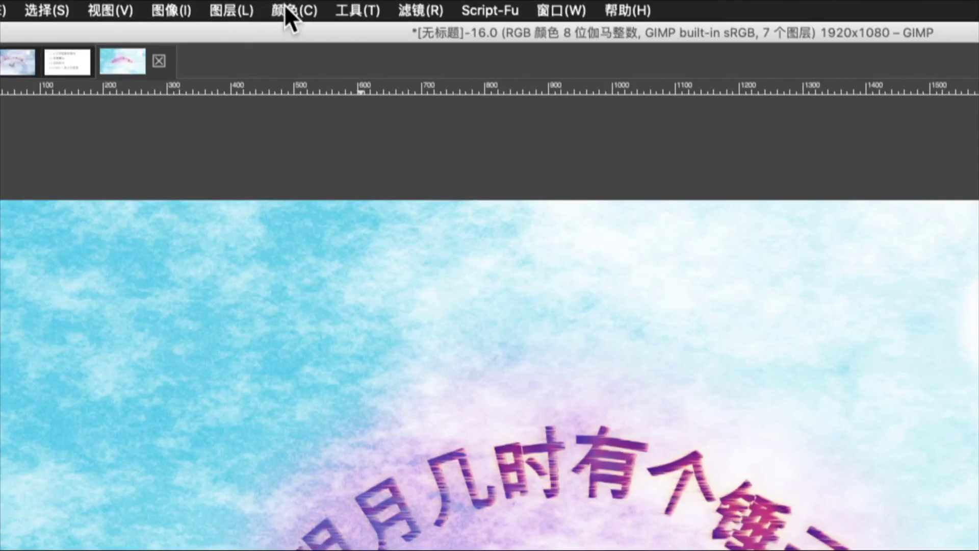
pyautogui.click(285, 6)
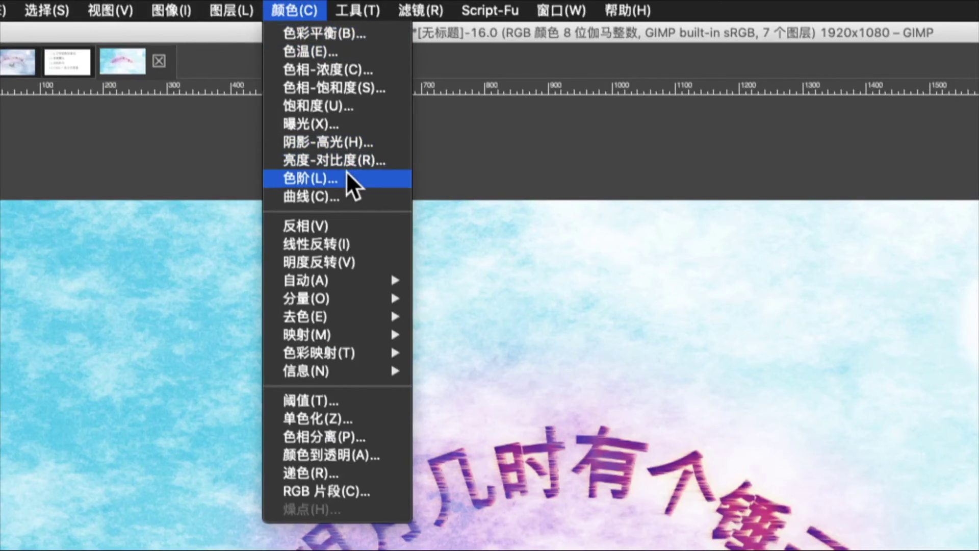
pyautogui.click(336, 88)
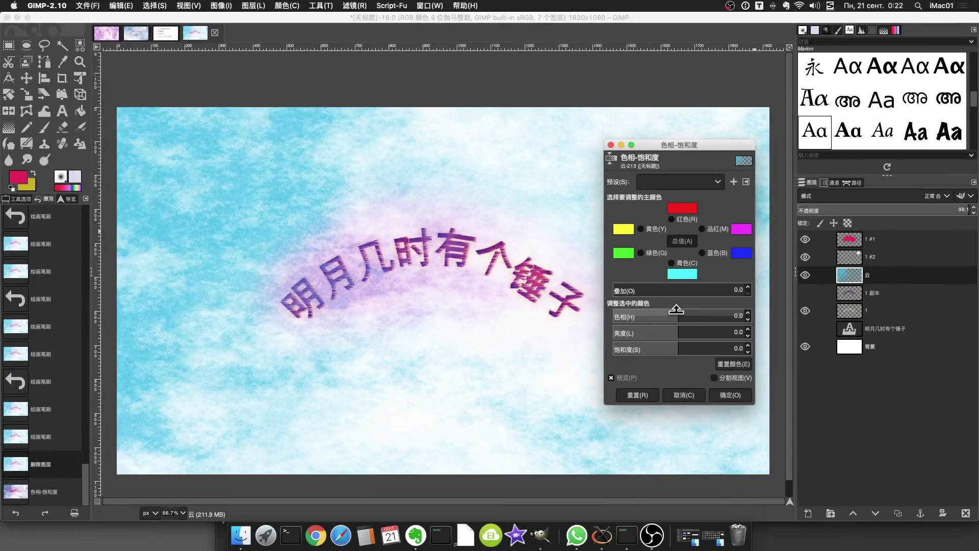
pyautogui.moveTo(676, 309); pyautogui.dragTo(675, 310)
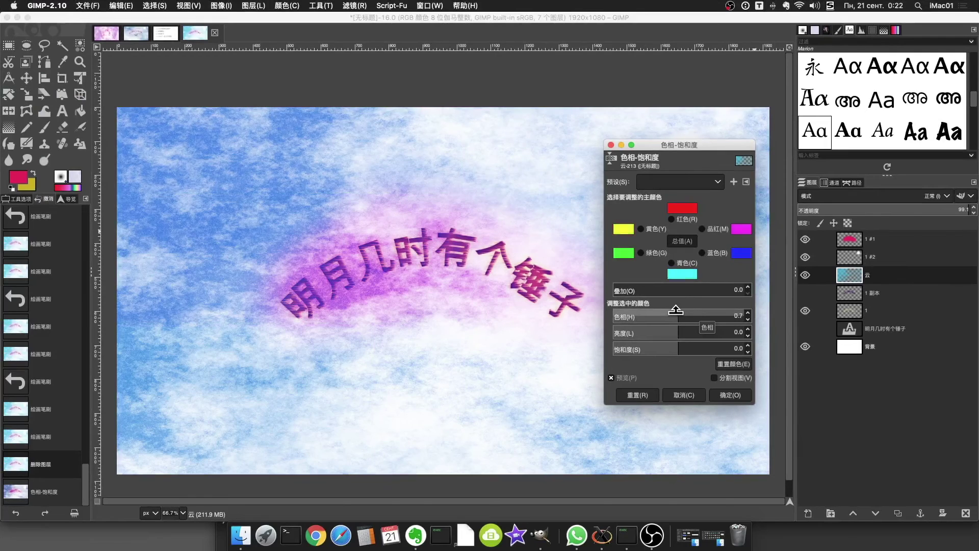
pyautogui.click(637, 394)
pyautogui.moveTo(676, 309); pyautogui.dragTo(746, 315)
pyautogui.click(678, 329)
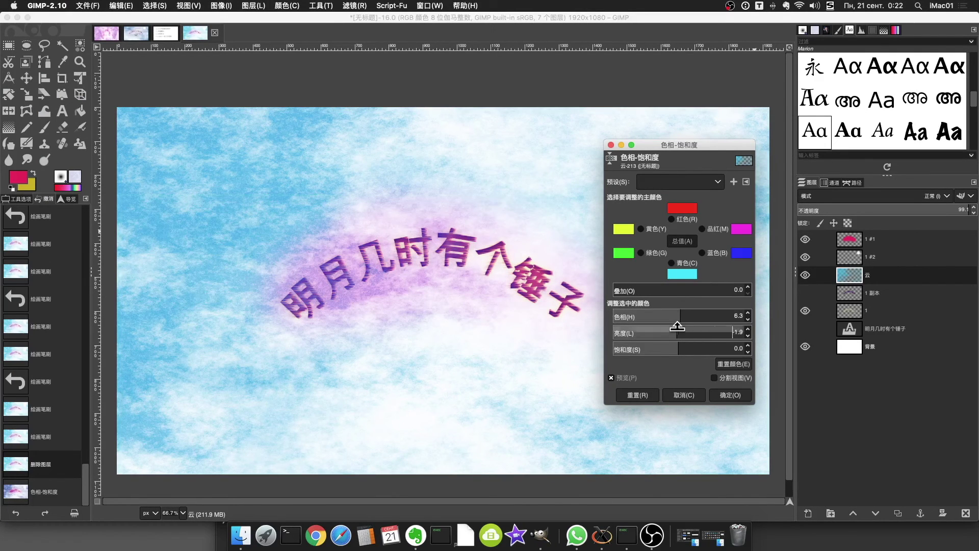
pyautogui.moveTo(677, 327)
pyautogui.mouseDown()
pyautogui.moveTo(666, 329)
pyautogui.moveTo(709, 343)
pyautogui.moveTo(677, 344)
pyautogui.mouseUp()
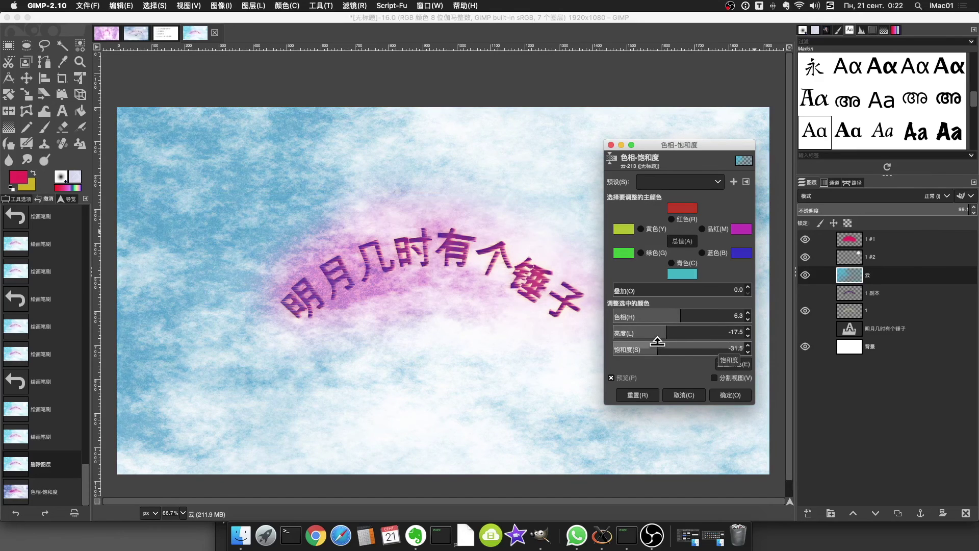
pyautogui.click(730, 397)
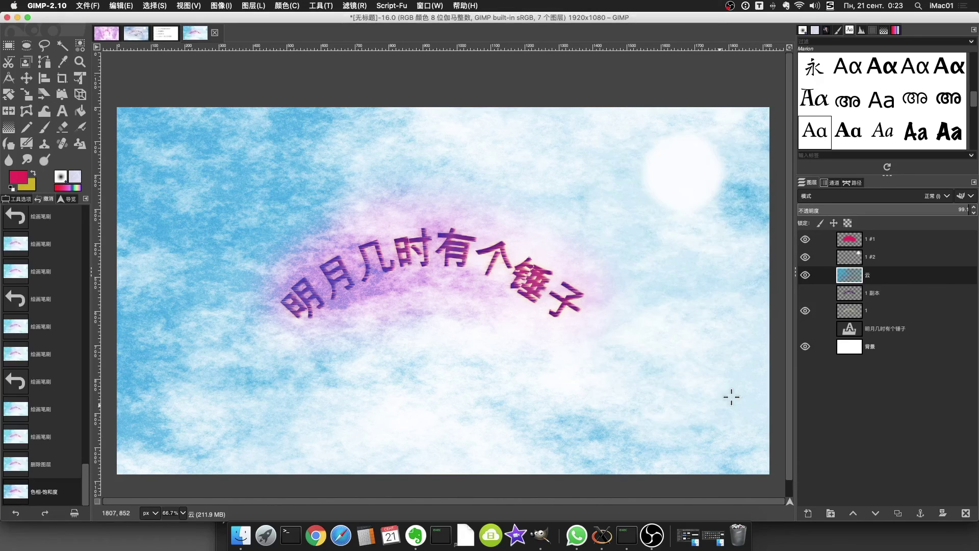
pyautogui.click(444, 284)
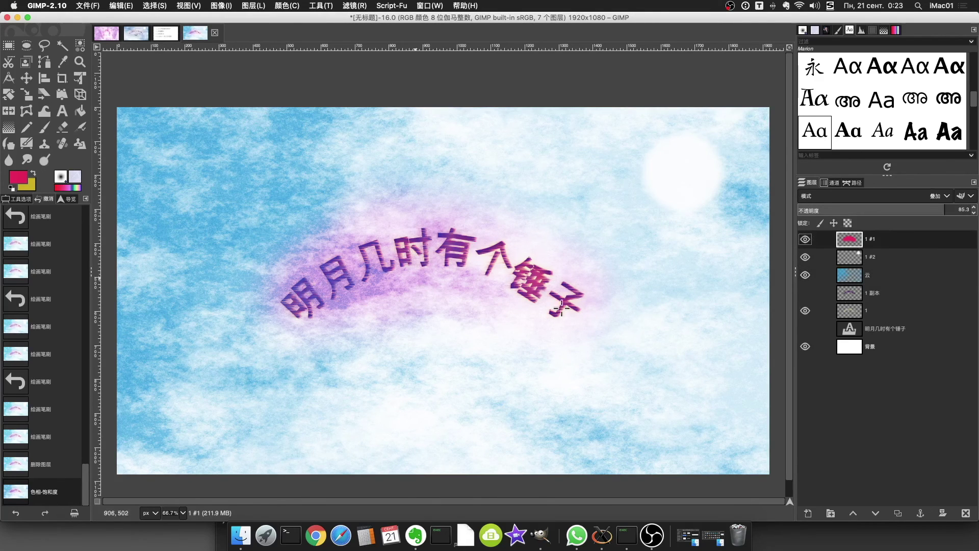
# Hide the pink glow layer 1 #1 and add a new transparent layer 1 #3
pyautogui.click(805, 239)
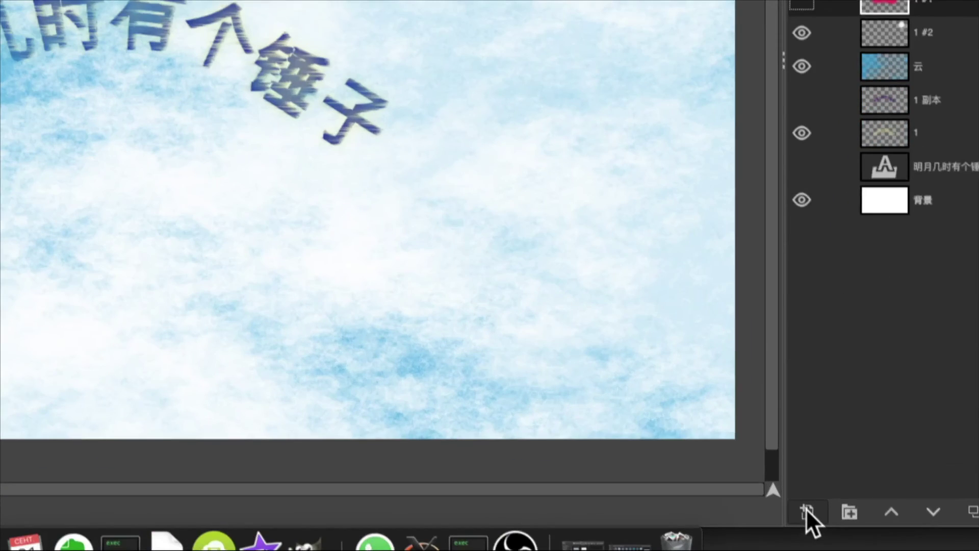
pyautogui.click(806, 508)
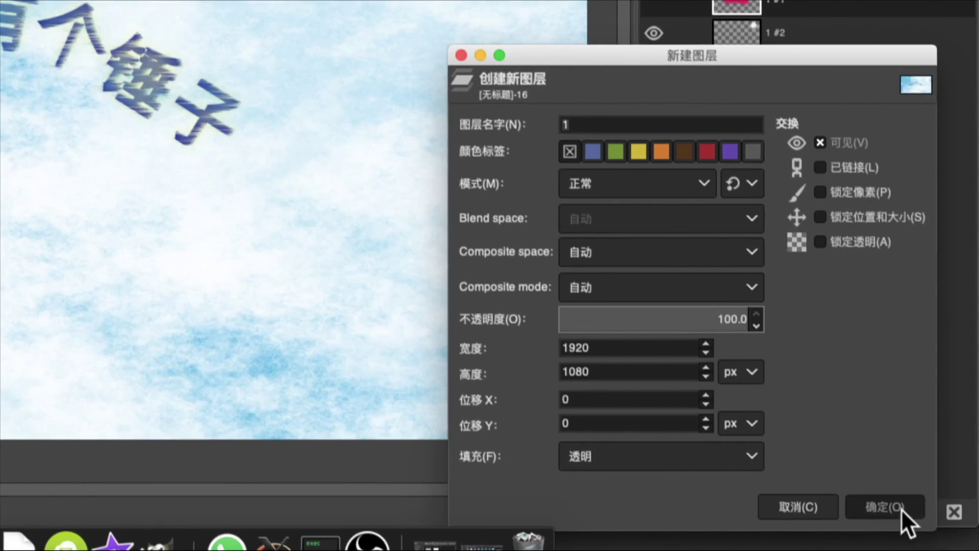
pyautogui.click(902, 509)
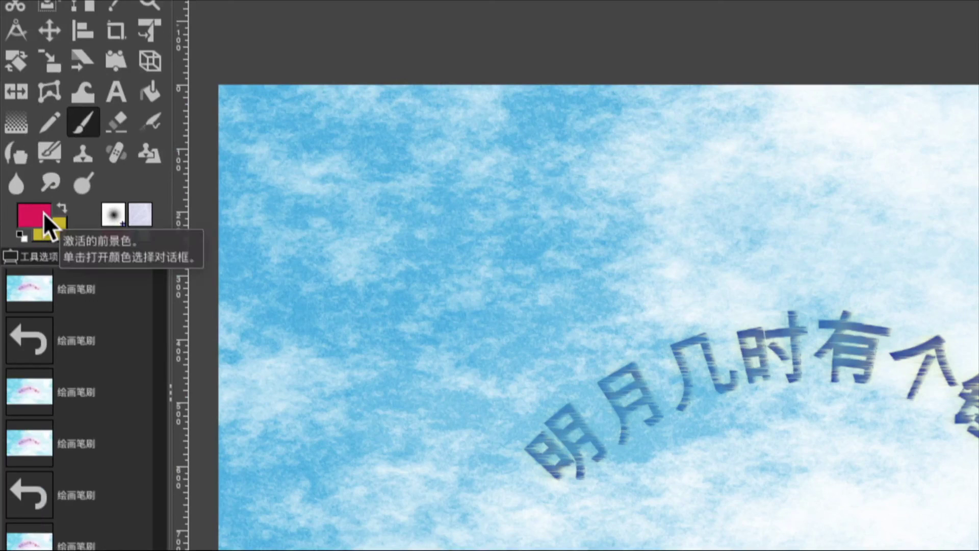
# Switch the paintbrush to the soft 2. Hardness 050 brush at size 1317
pyautogui.click(26, 256)
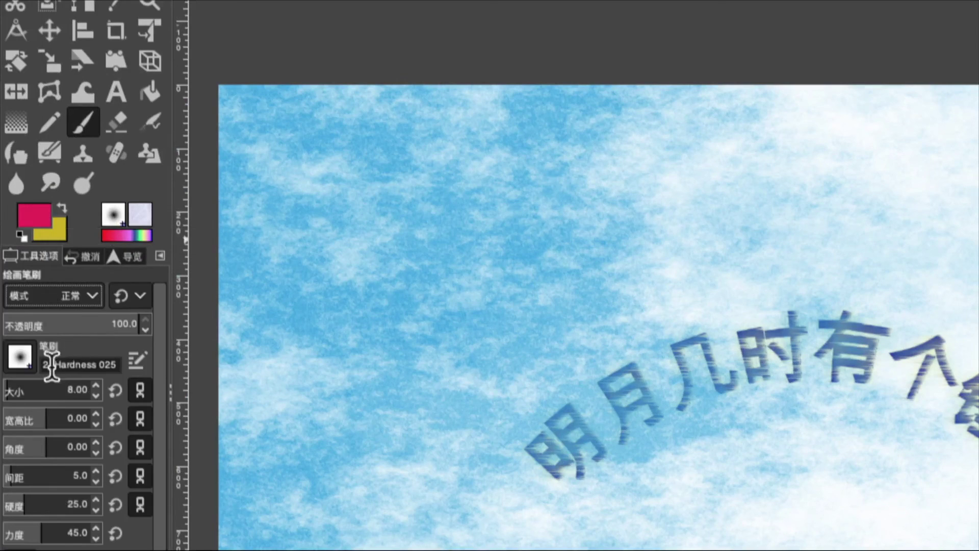
pyautogui.click(19, 353)
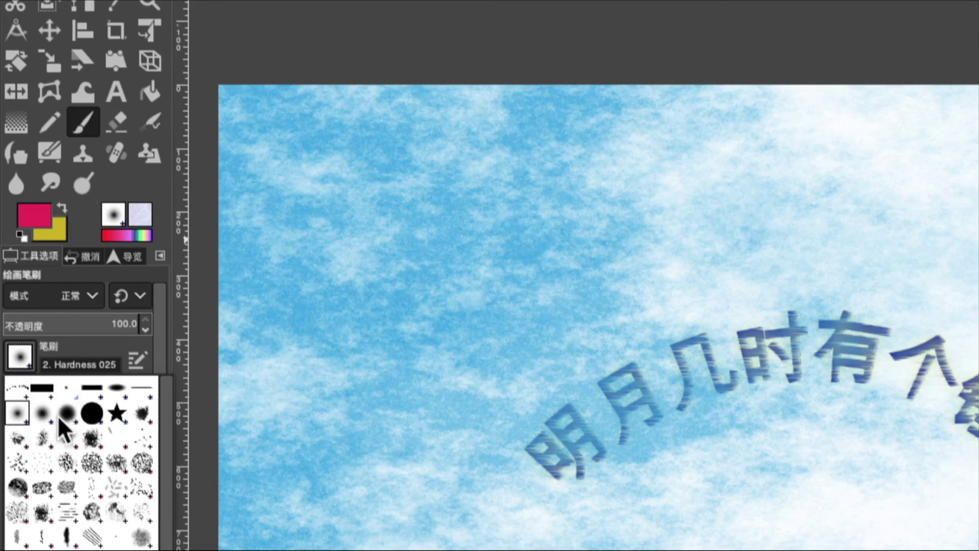
pyautogui.click(42, 414)
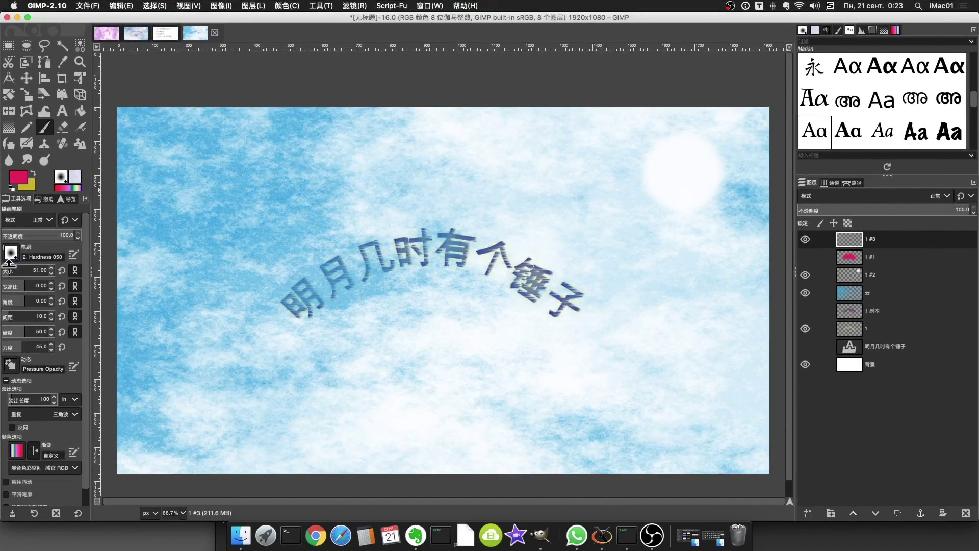
pyautogui.moveTo(8, 265); pyautogui.dragTo(64, 265)
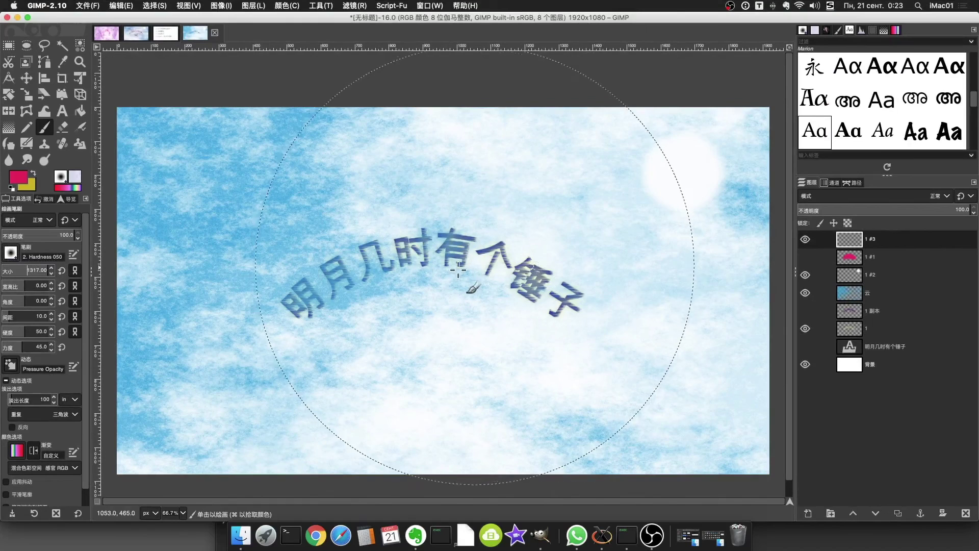
# Paint a soft pink dab on layer 1 #3 in Overlay (叠加) mode, then add more over 锤子 at size 238
pyautogui.click(429, 279)
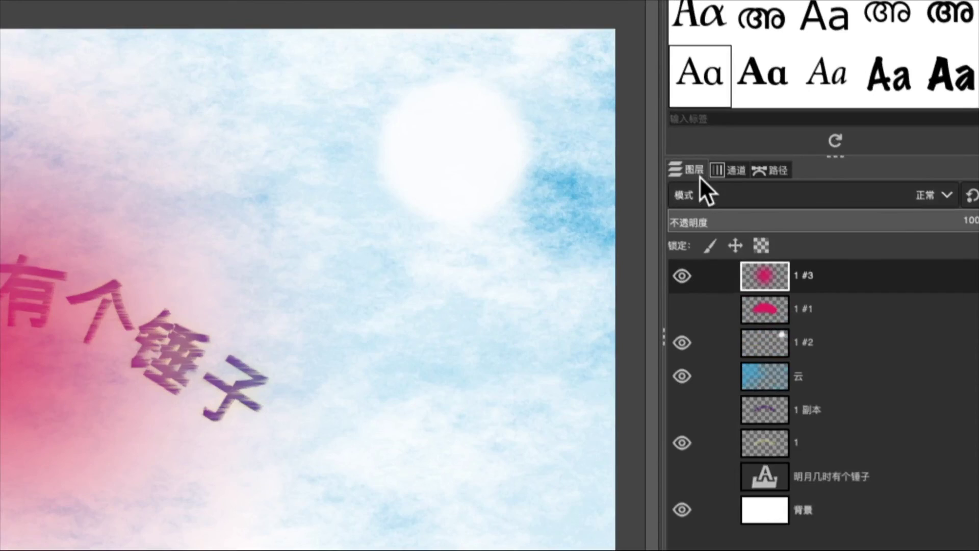
pyautogui.click(942, 193)
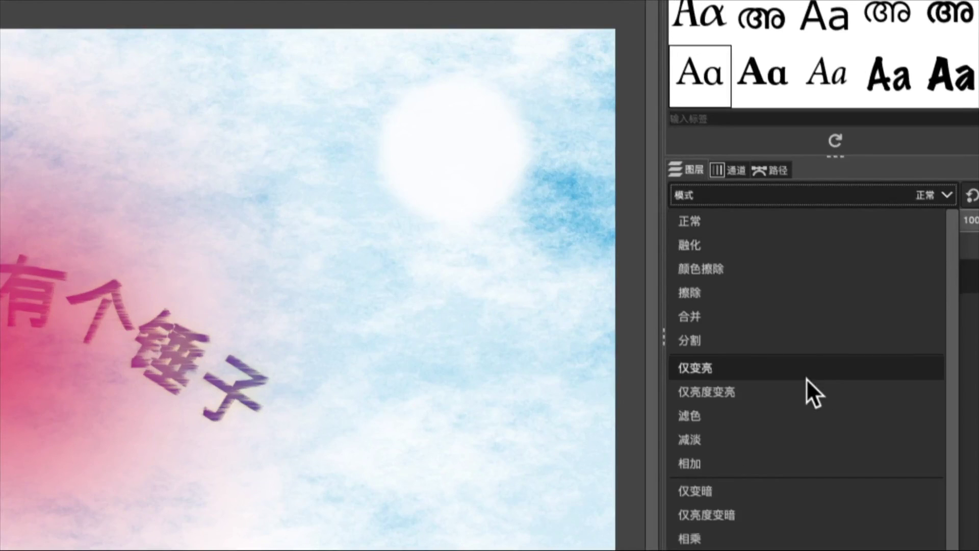
pyautogui.scroll(-3, 806, 337)
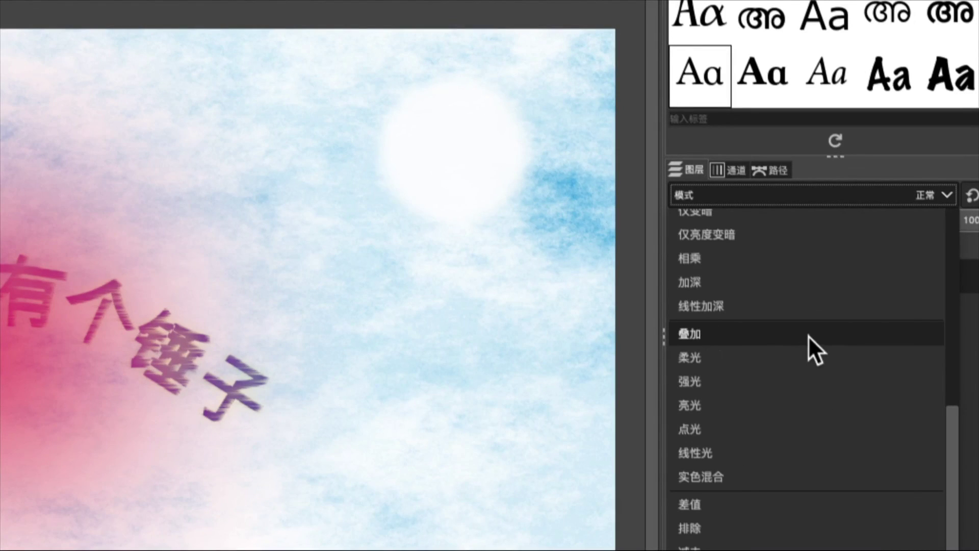
pyautogui.click(809, 336)
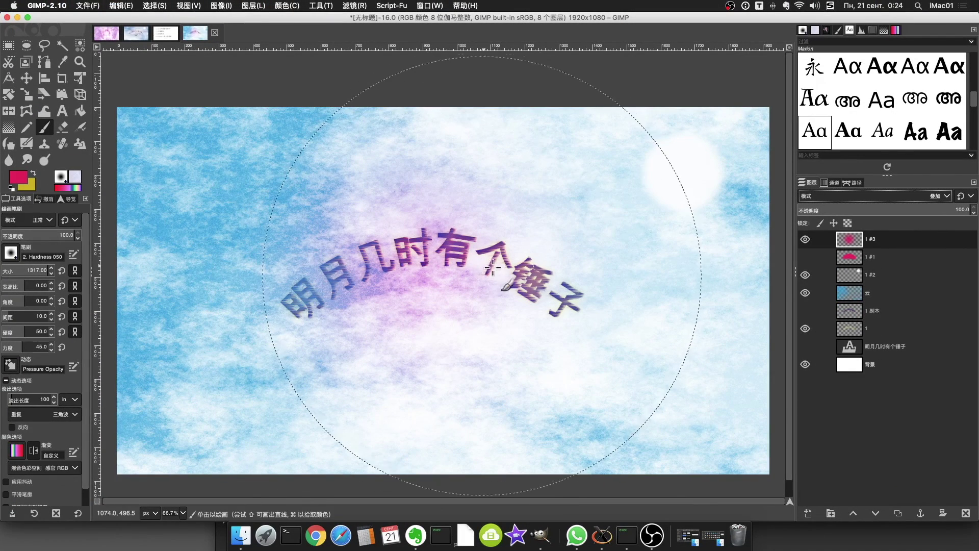
pyautogui.moveTo(51, 268); pyautogui.dragTo(21, 262)
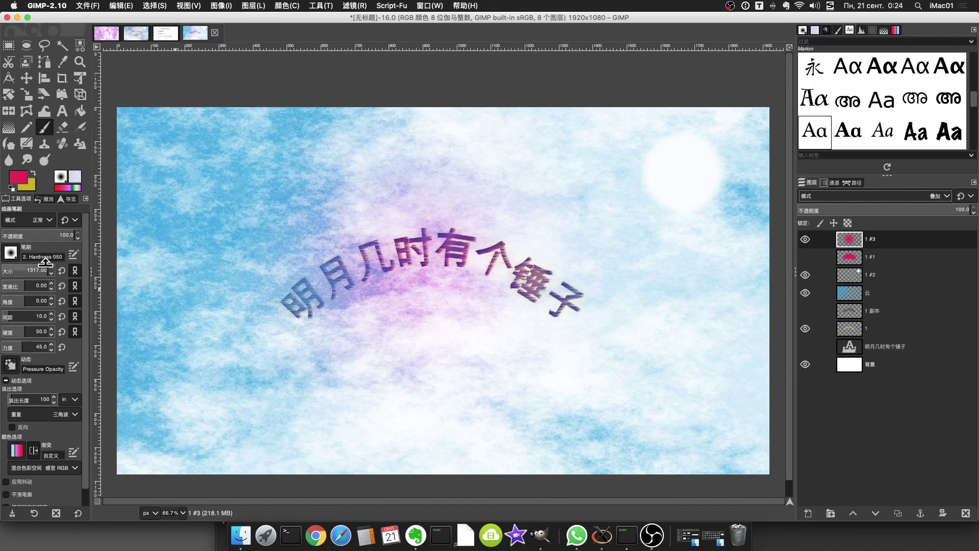
pyautogui.moveTo(492, 271)
pyautogui.mouseDown()
pyautogui.moveTo(523, 279)
pyautogui.moveTo(371, 259)
pyautogui.mouseUp()
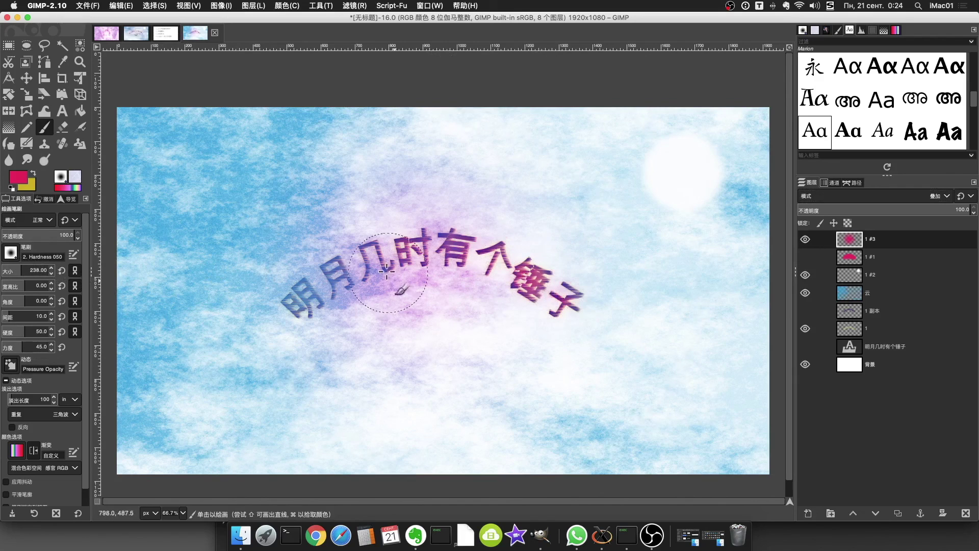